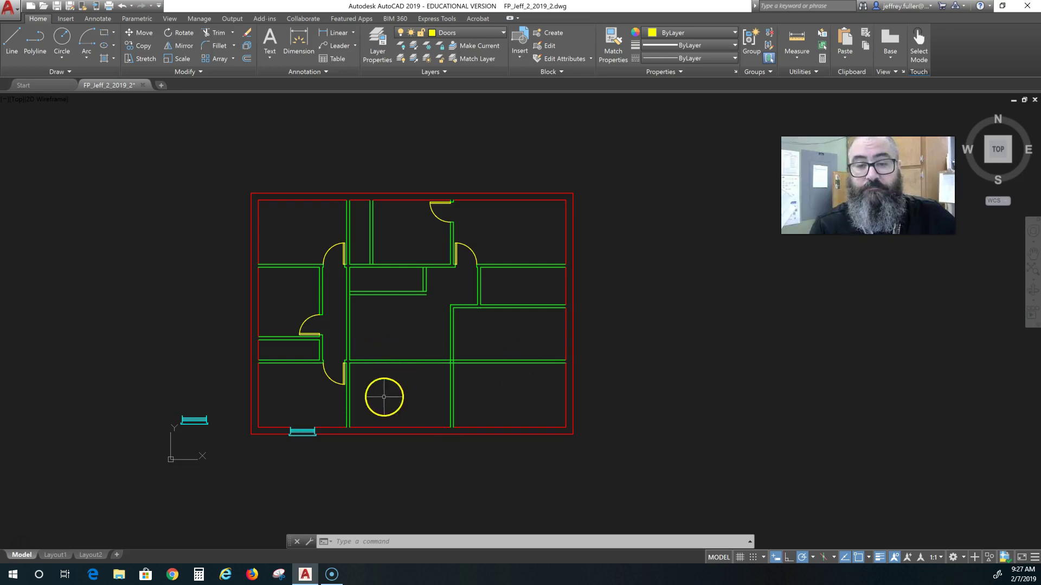
Pan the floor plan down to bring empty space at the upper left into view
middle_click_drag(383, 396, 437, 402)
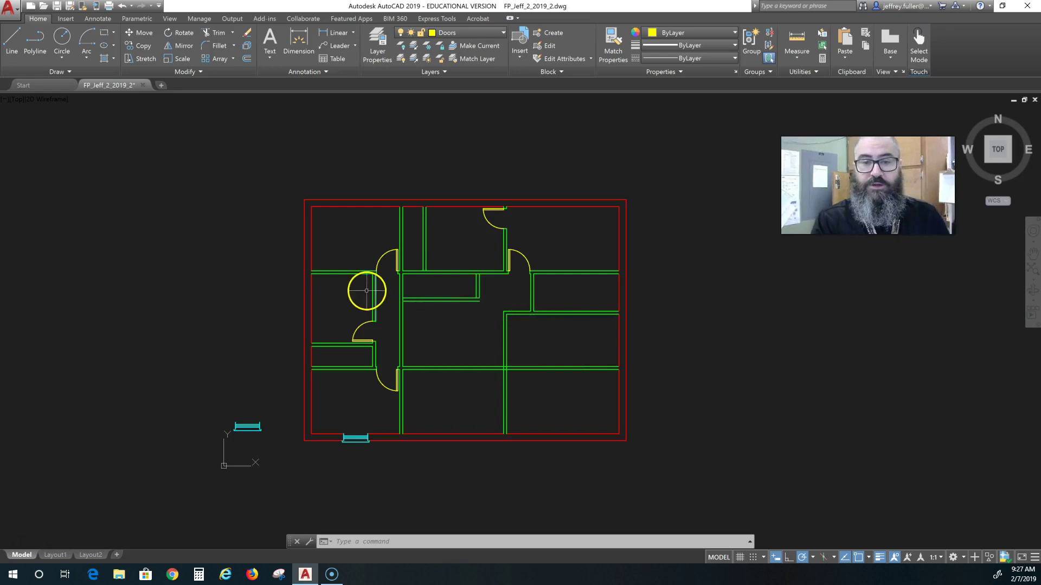
scroll(366, 290, "up", 2)
mouse_move(361, 291)
middle_mouse_down()
mouse_move(423, 306)
mouse_move(453, 396)
middle_mouse_up()
scroll(419, 302, "up", 2)
scroll(413, 301, "up", 1)
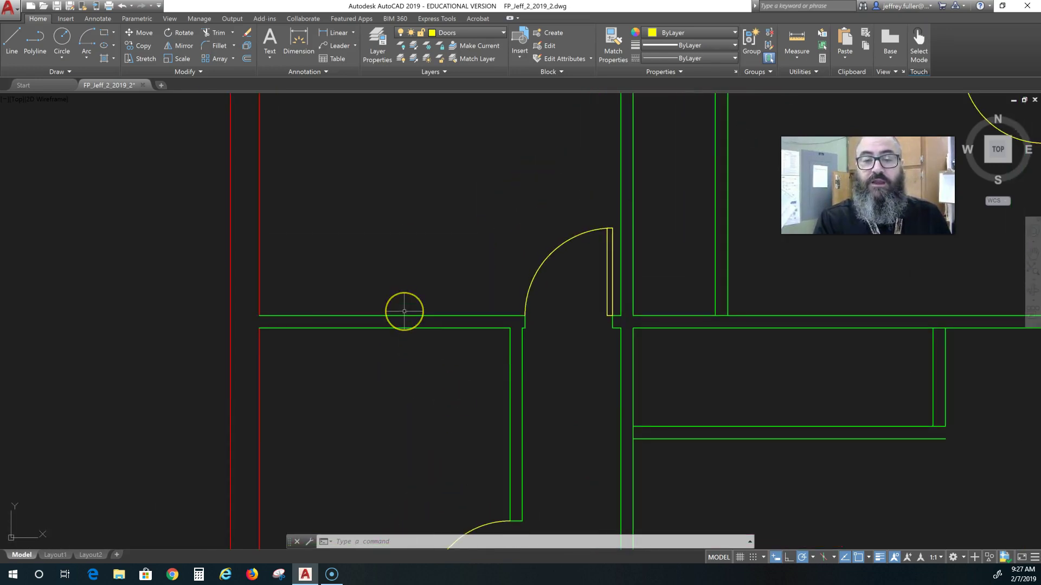
scroll(402, 309, "down", 2)
scroll(410, 385, "down", 1)
scroll(405, 345, "up", 3)
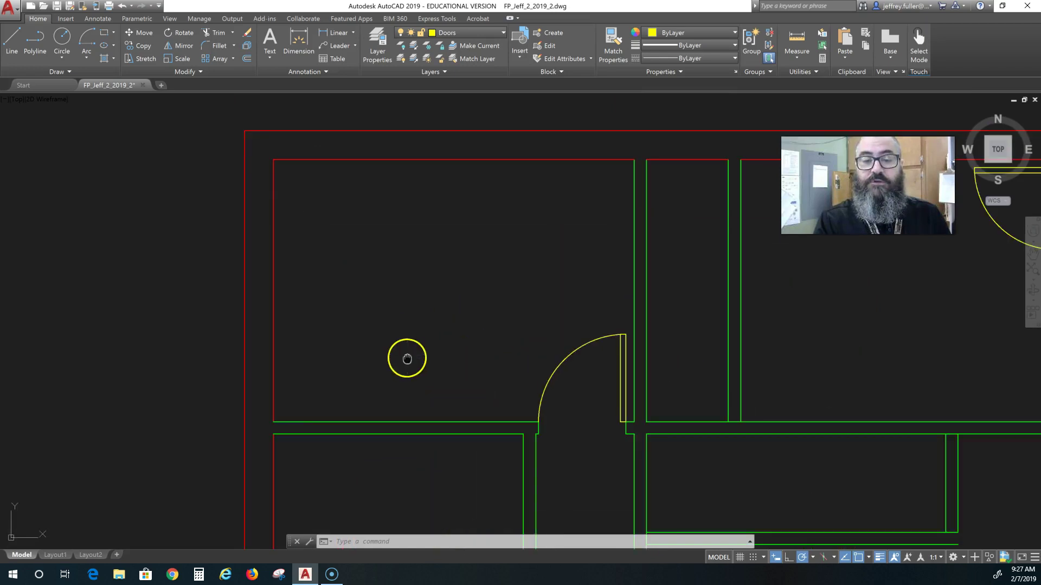
middle_click_drag(407, 360, 388, 288)
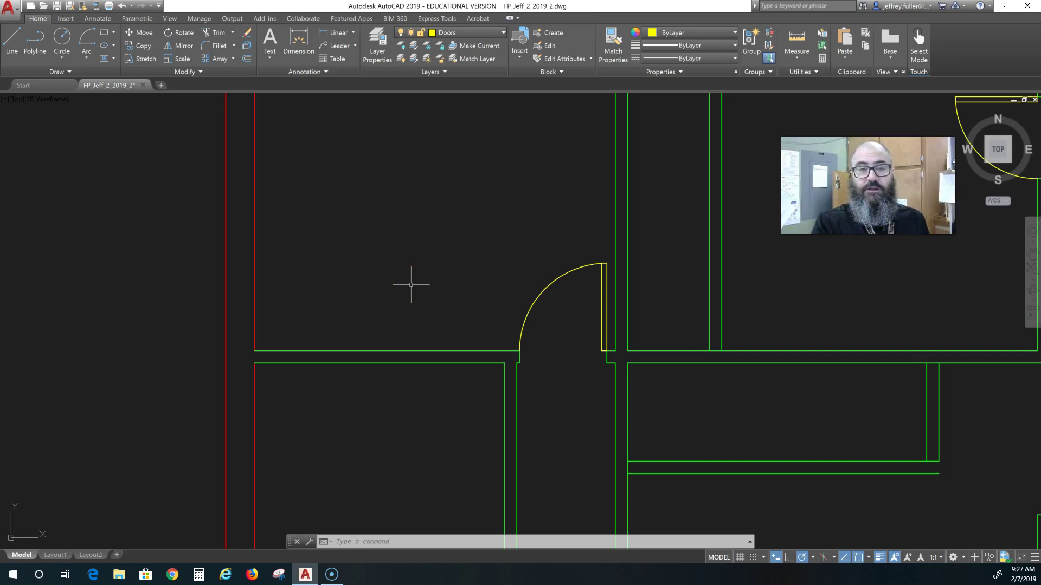
scroll(411, 285, "down", 2)
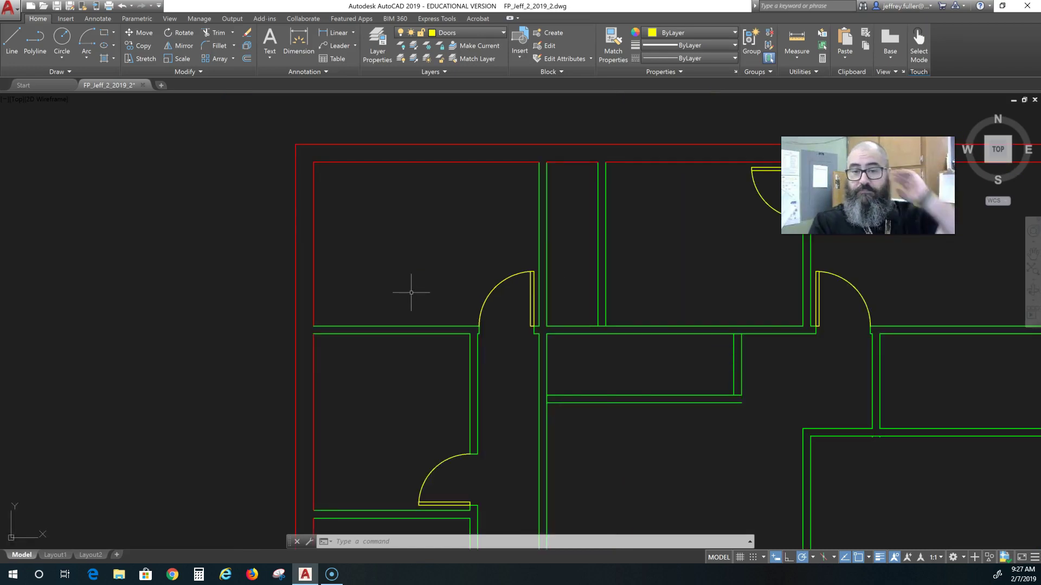
middle_click_drag(412, 293, 371, 301)
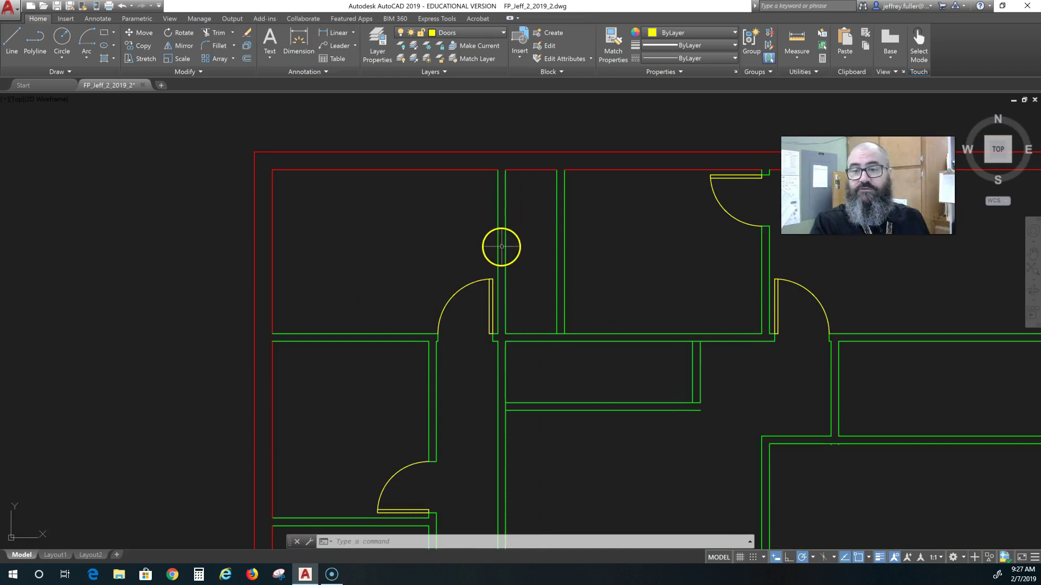
scroll(667, 298, "down", 2)
middle_click_drag(667, 298, 467, 288)
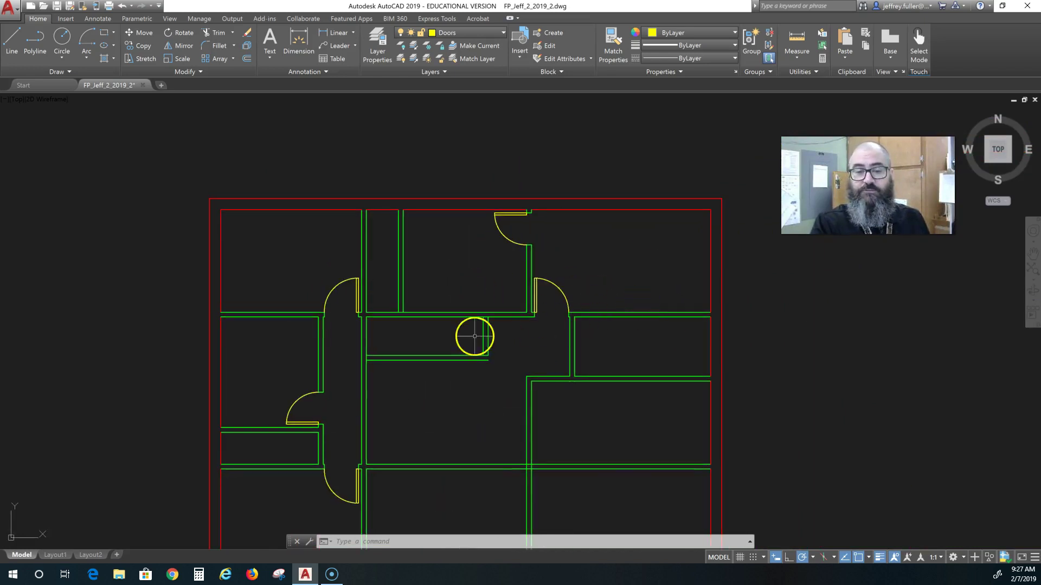
middle_click_drag(346, 418, 442, 345)
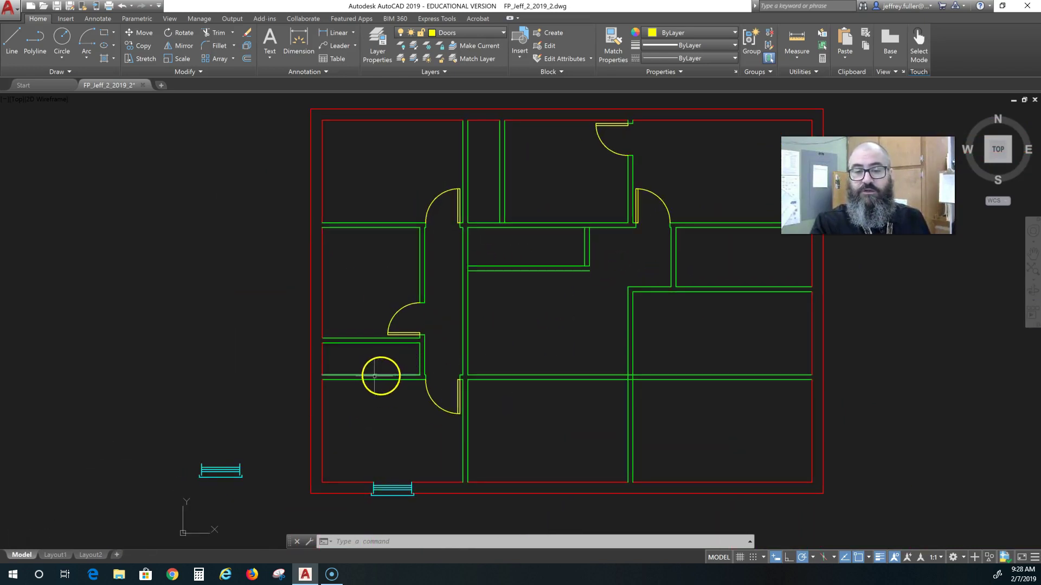
middle_click_drag(438, 316, 458, 451)
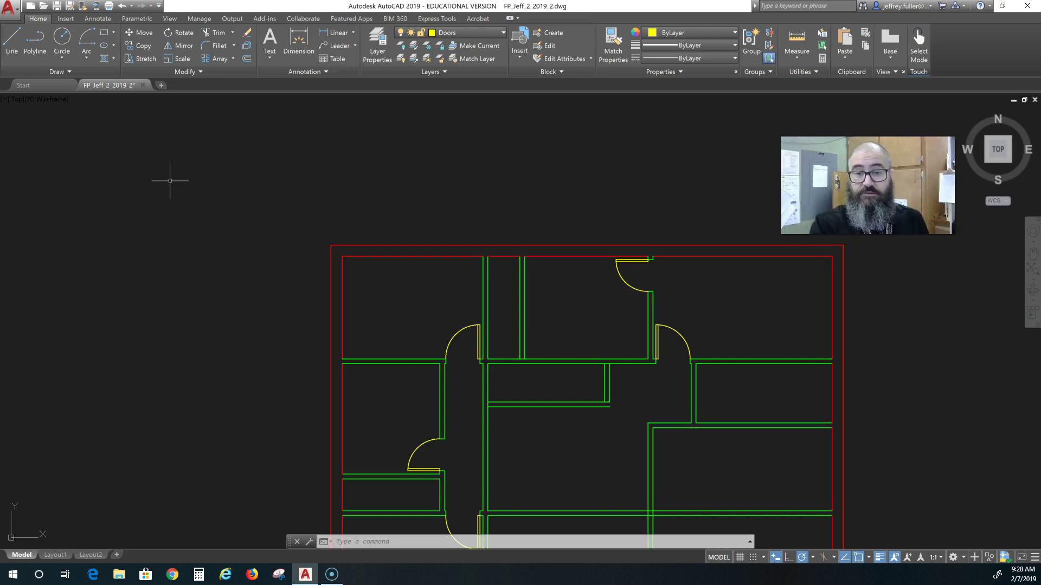
left_click(181, 181)
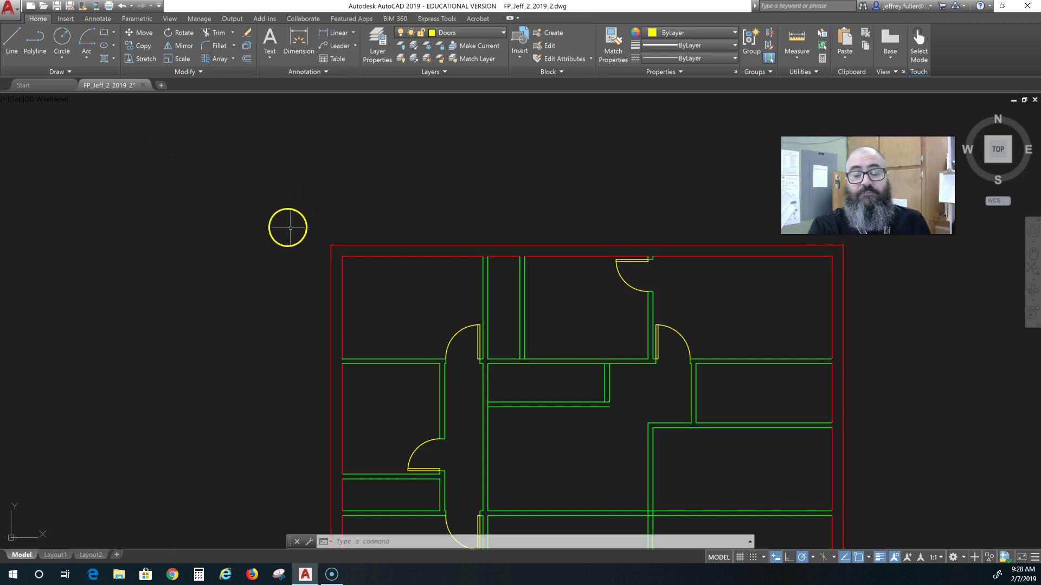
middle_click_drag(288, 227, 217, 205)
scroll(192, 271, "up", 2)
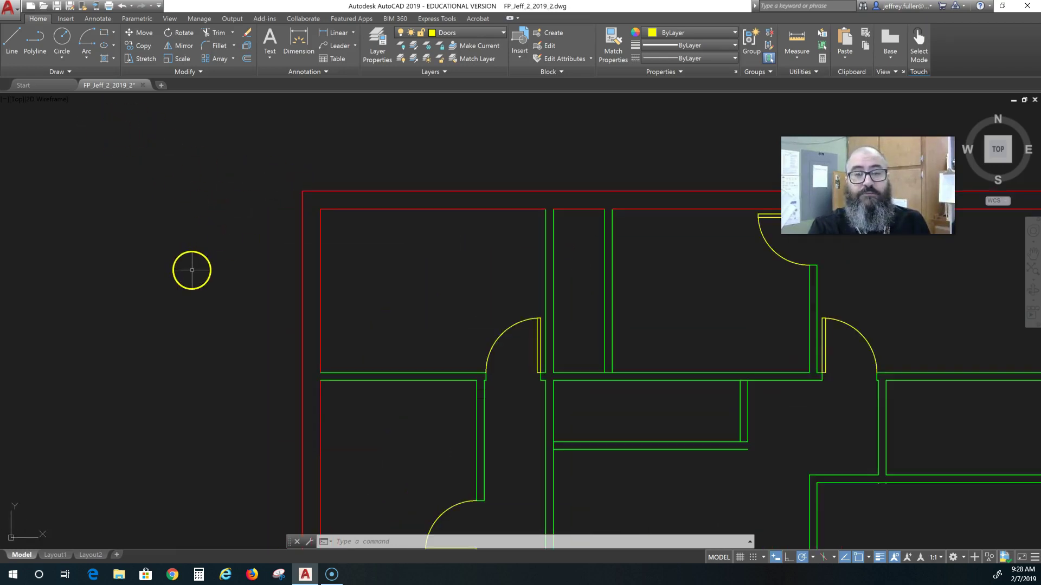
middle_click_drag(205, 268, 166, 263)
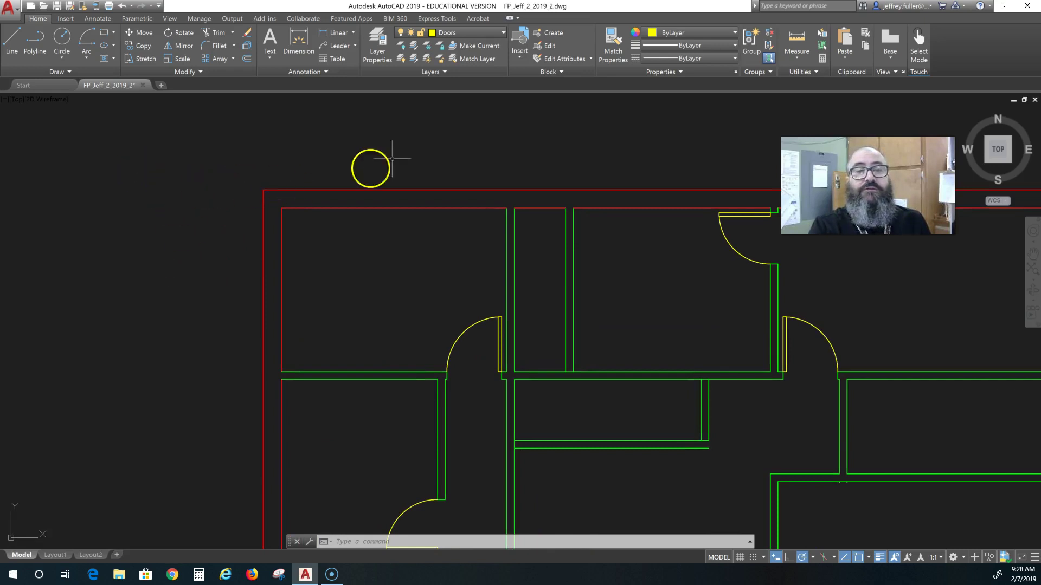
After cancelling a stray line, draw a 4' by 4.5" rectangle on the empty canvas
left_click(19, 50)
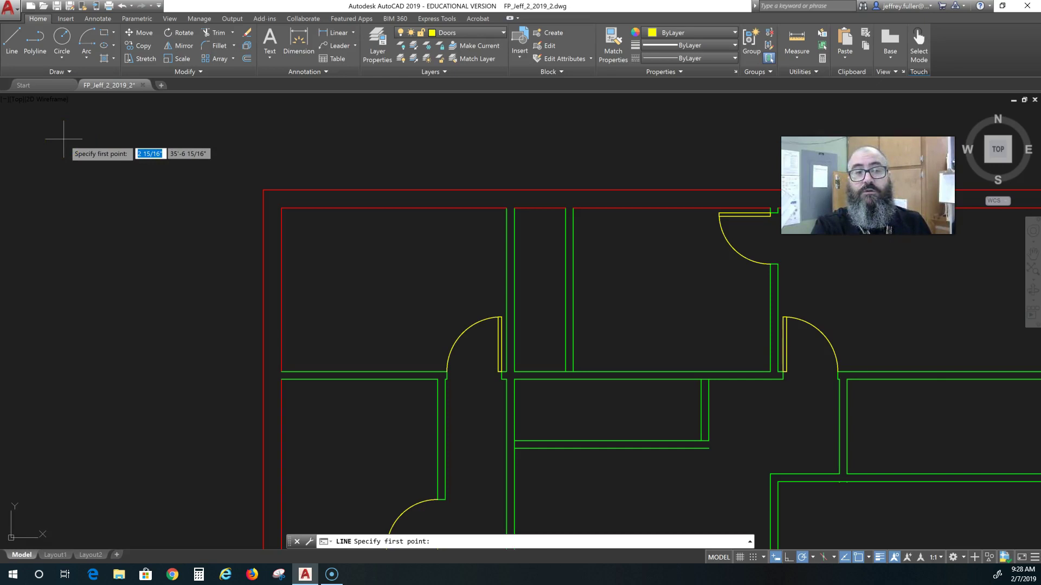
left_click(63, 139)
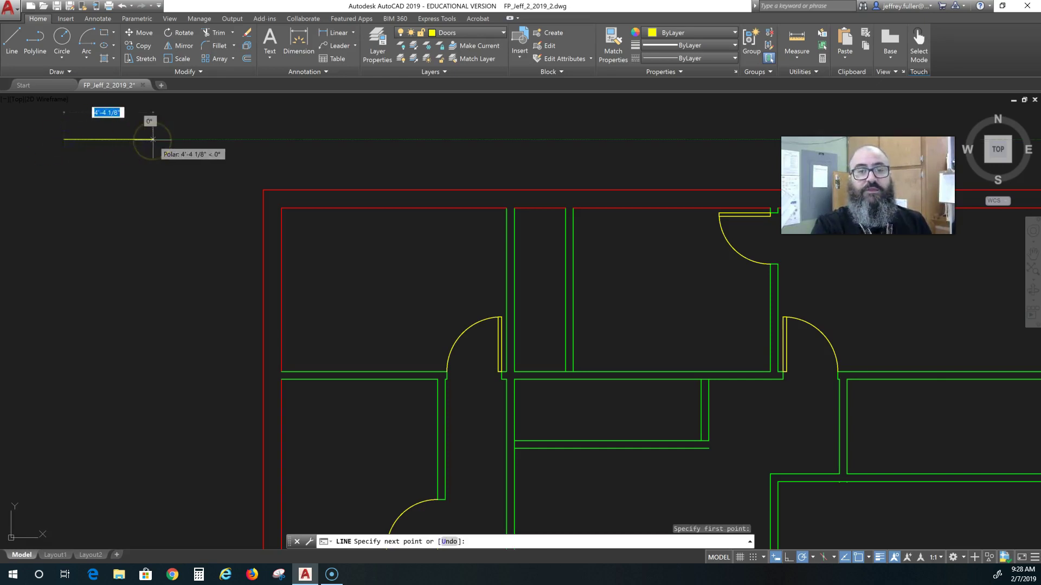
key("Escape")
left_click(104, 34)
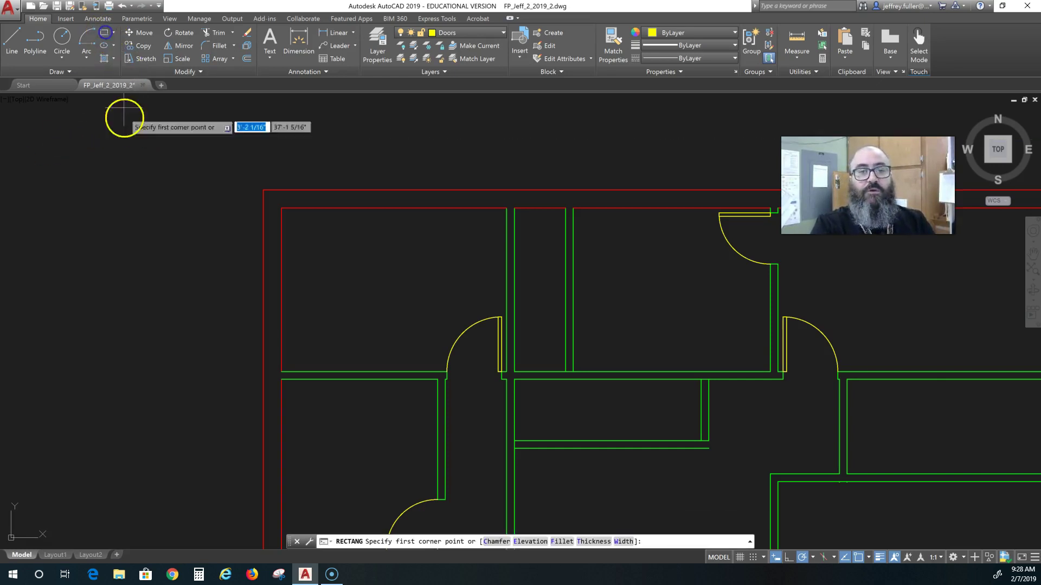
left_click(74, 159)
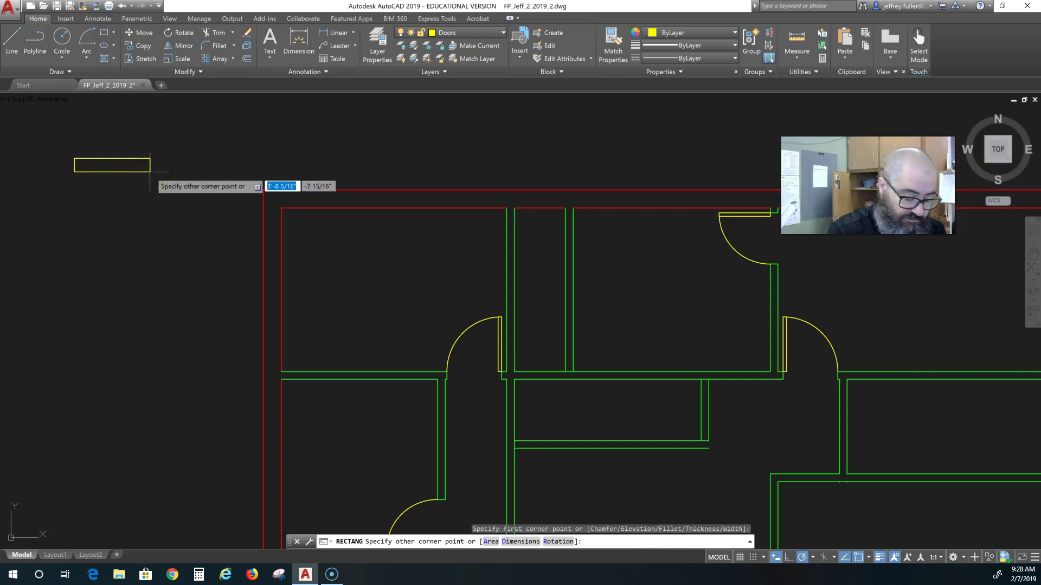
type("4'")
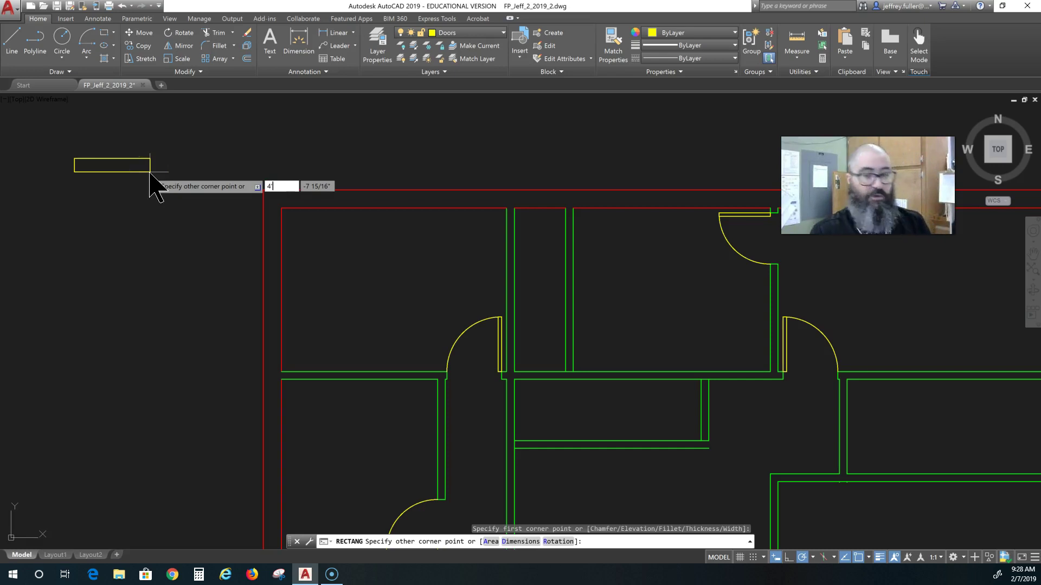
key("Tab")
type("4.5")
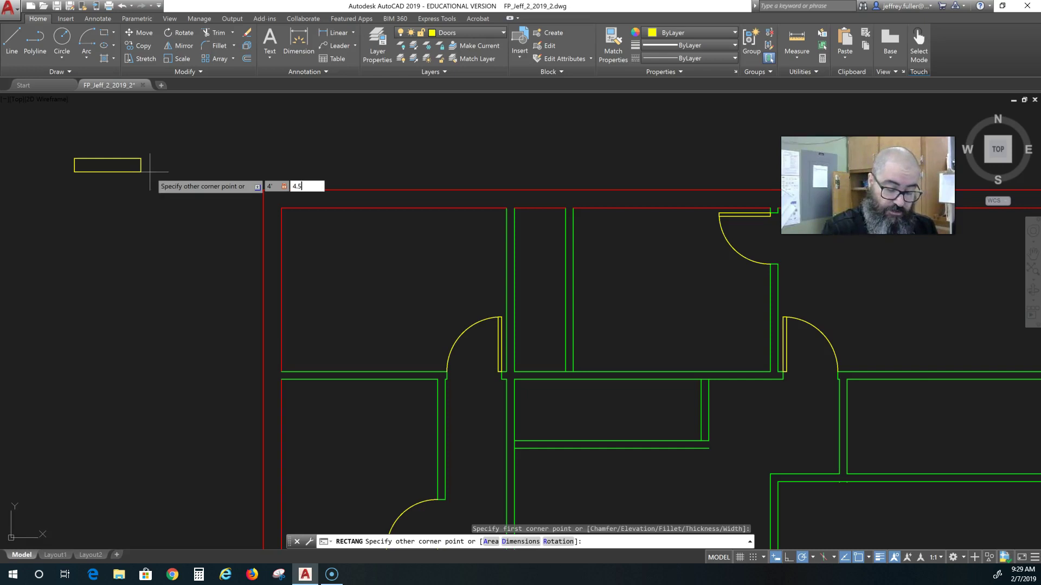
key("Return")
scroll(168, 186, "up", 2)
scroll(133, 167, "up", 1)
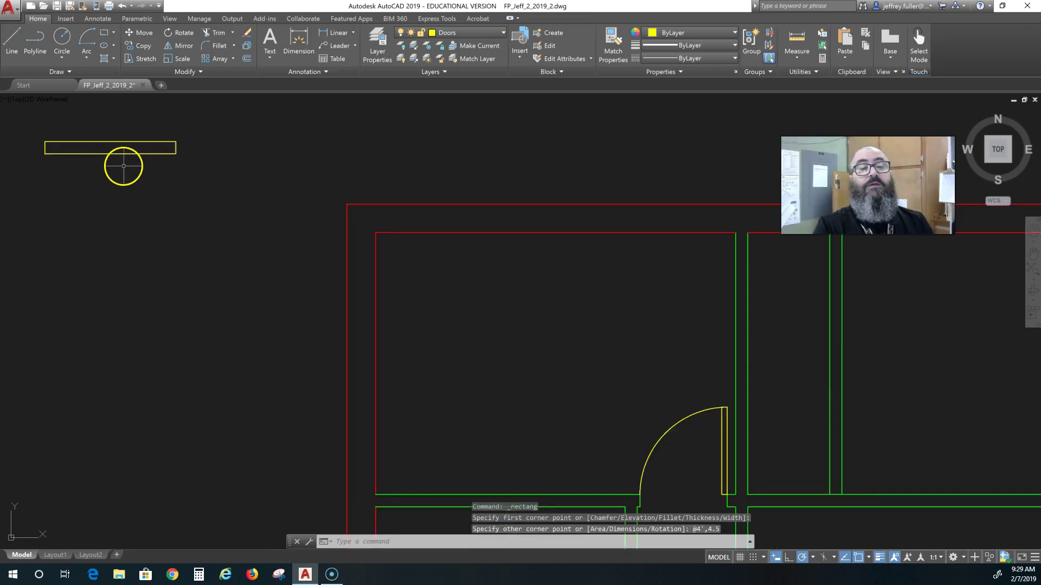
middle_click_drag(124, 163, 252, 228)
Draw a vertical centre line between the rectangle's top and bottom midpoints
left_click(12, 37)
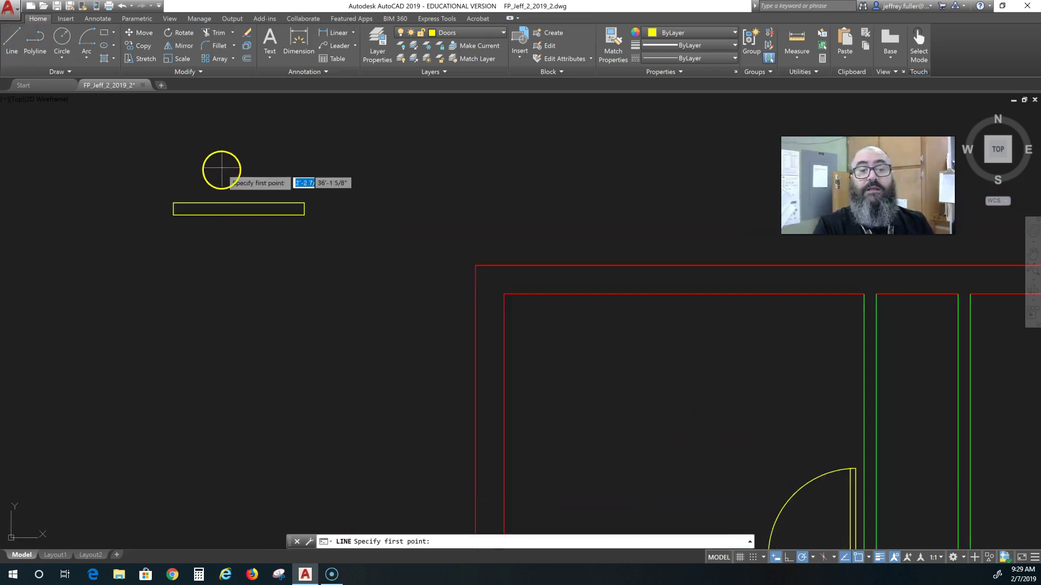
left_click(238, 203)
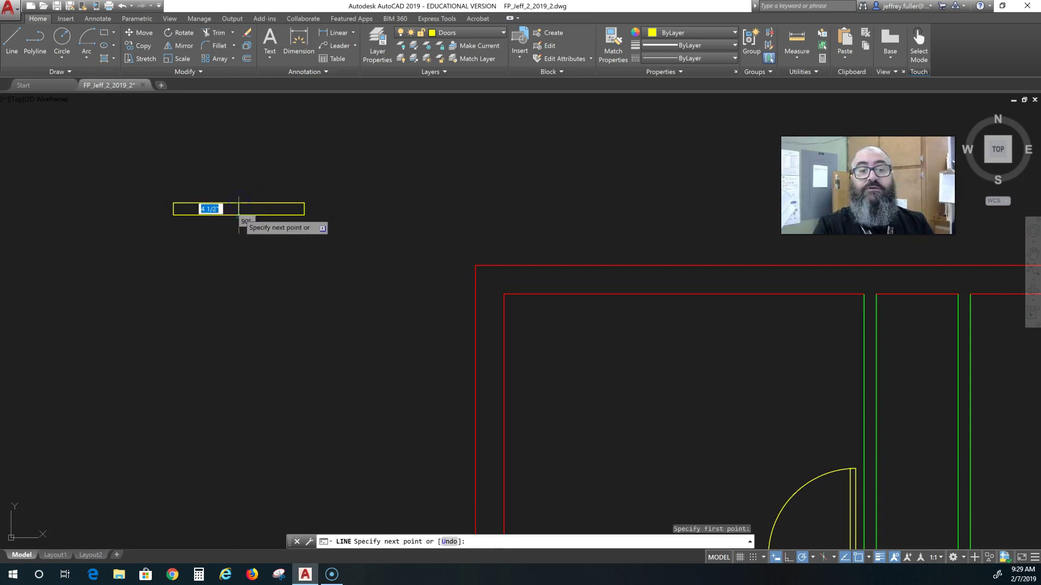
left_click(238, 215)
key("Escape")
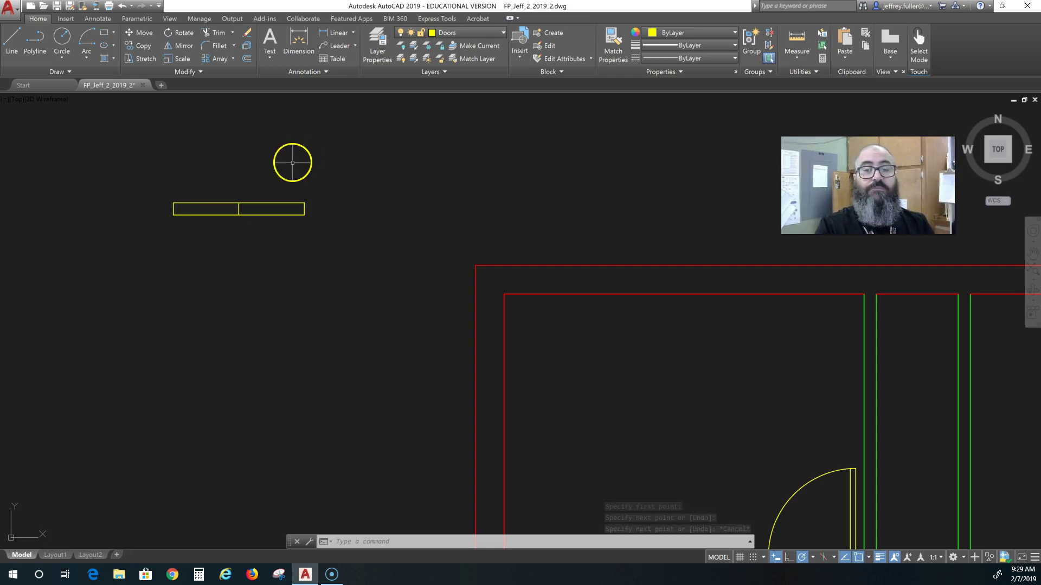
Offset the centre line 2 inches to each side
left_click(246, 59)
type("2")
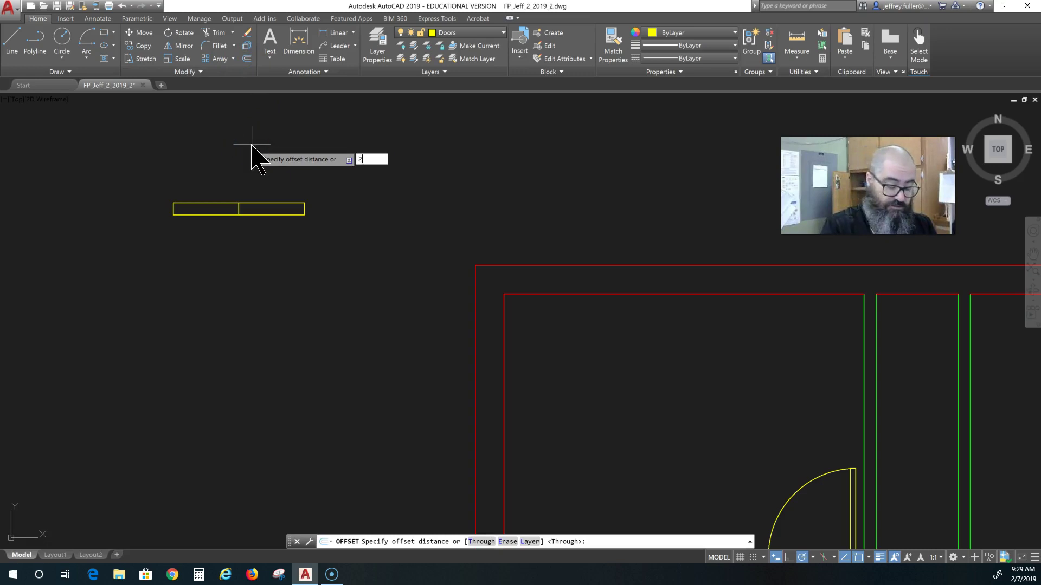
key("Return")
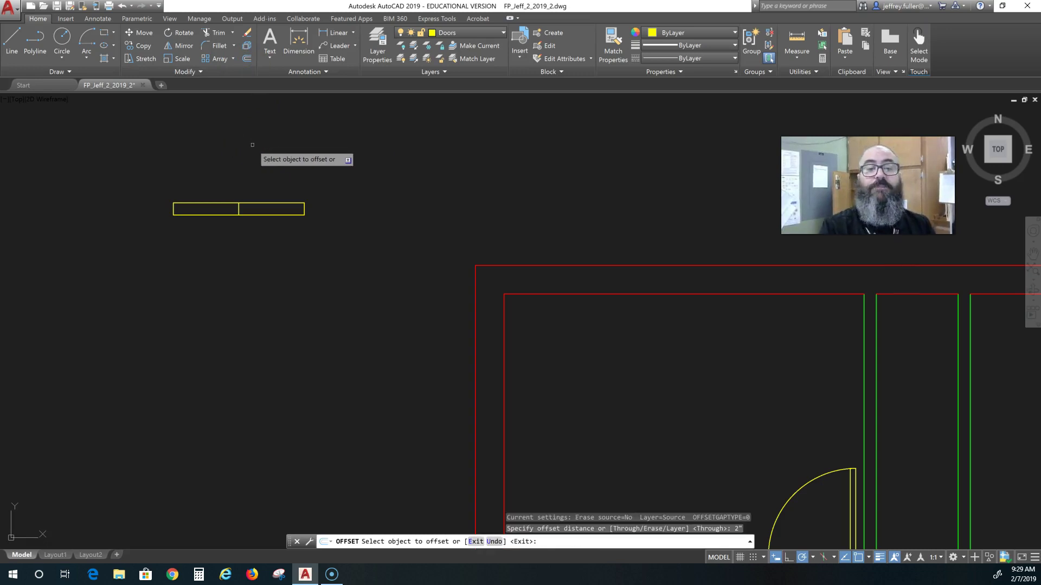
left_click(237, 209)
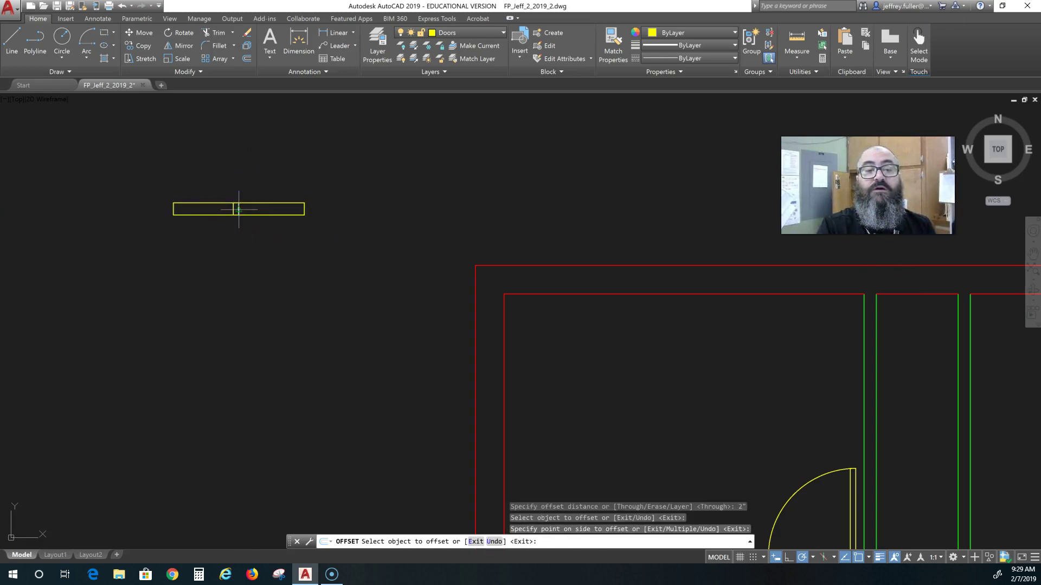
left_click(238, 207)
left_click(244, 307)
key("Escape")
scroll(208, 286, "up", 3)
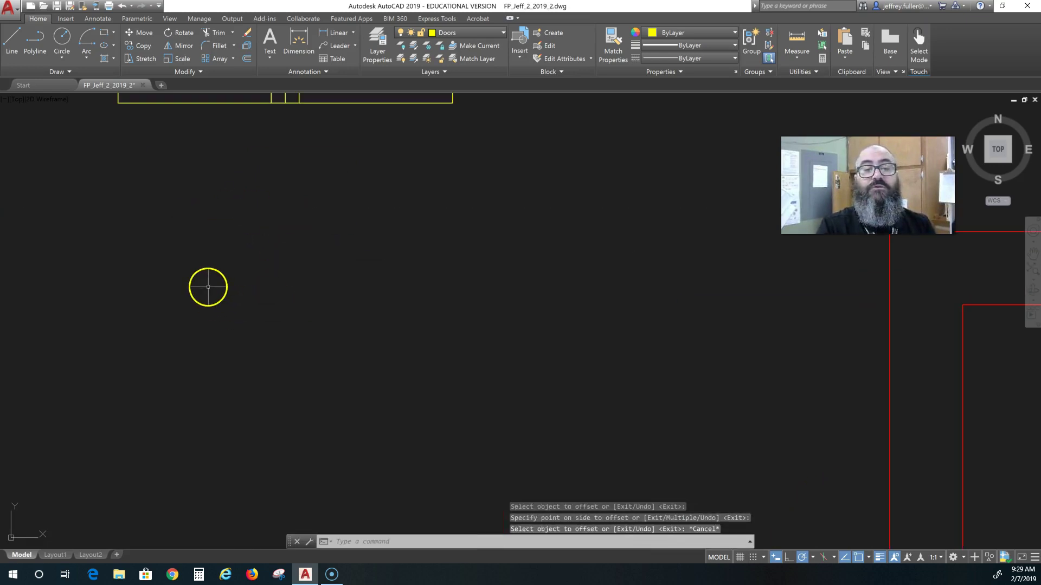
Draw a horizontal midline between the rectangle's left and right midpoints
middle_click_drag(209, 276, 215, 475)
middle_click_drag(214, 372, 225, 405)
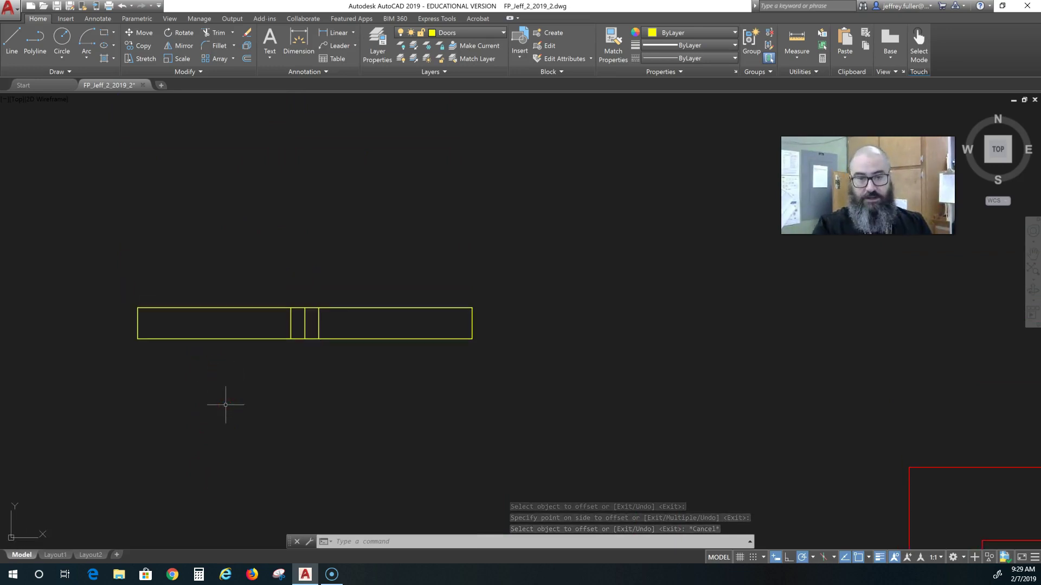
left_click(14, 41)
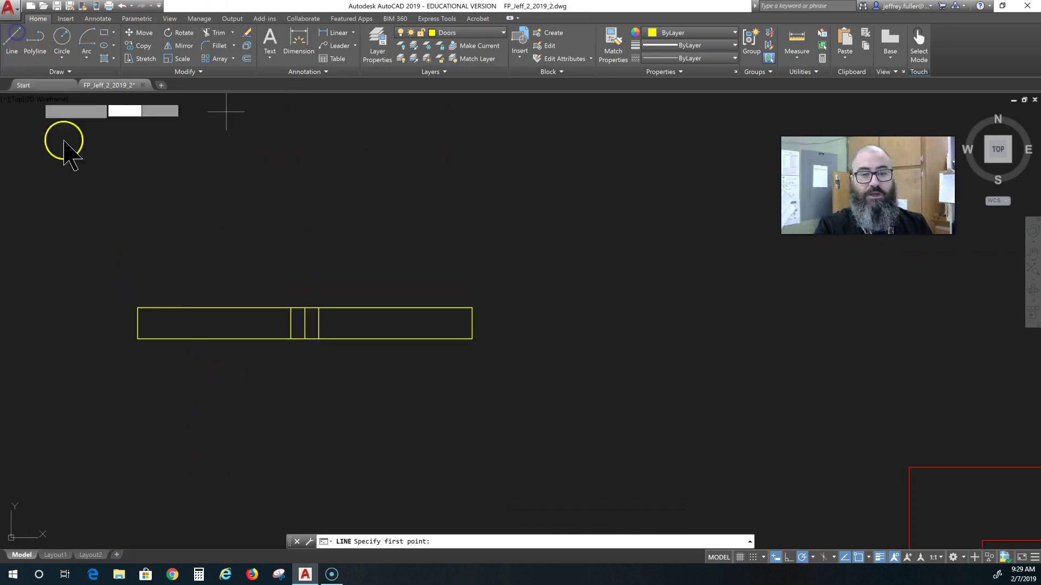
left_click(137, 324)
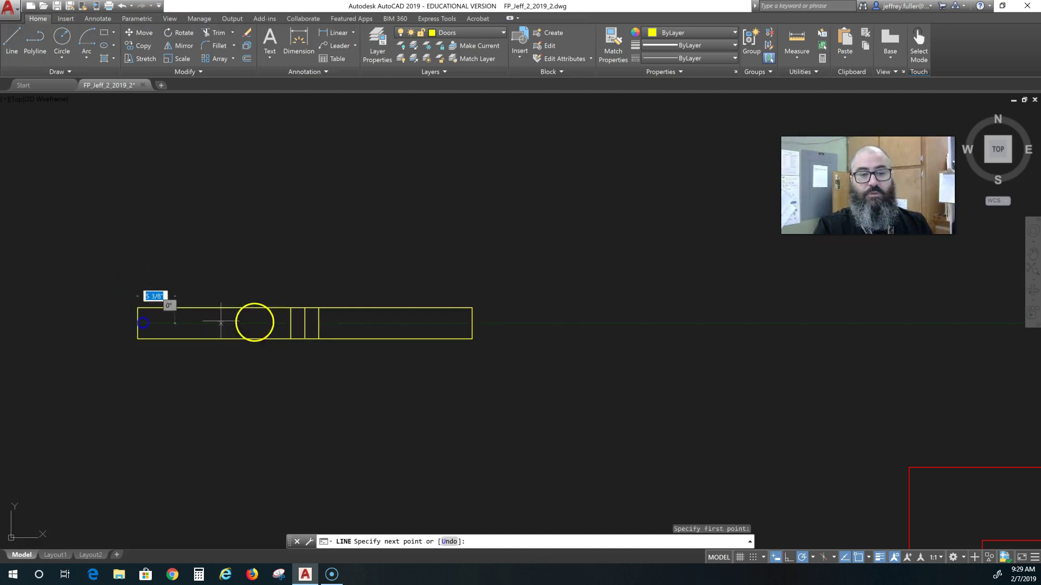
left_click(471, 324)
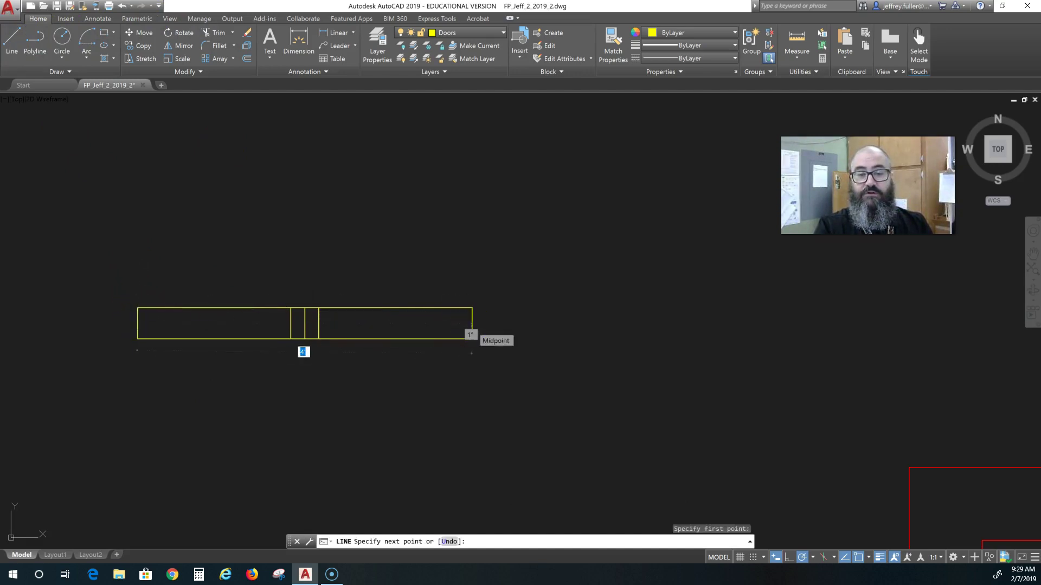
key("Escape")
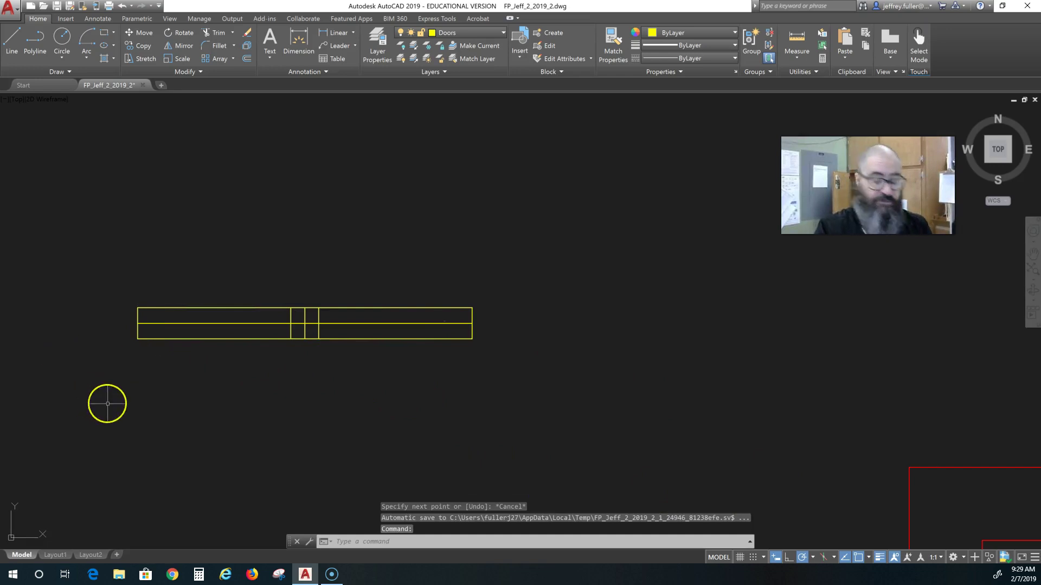
type("trim")
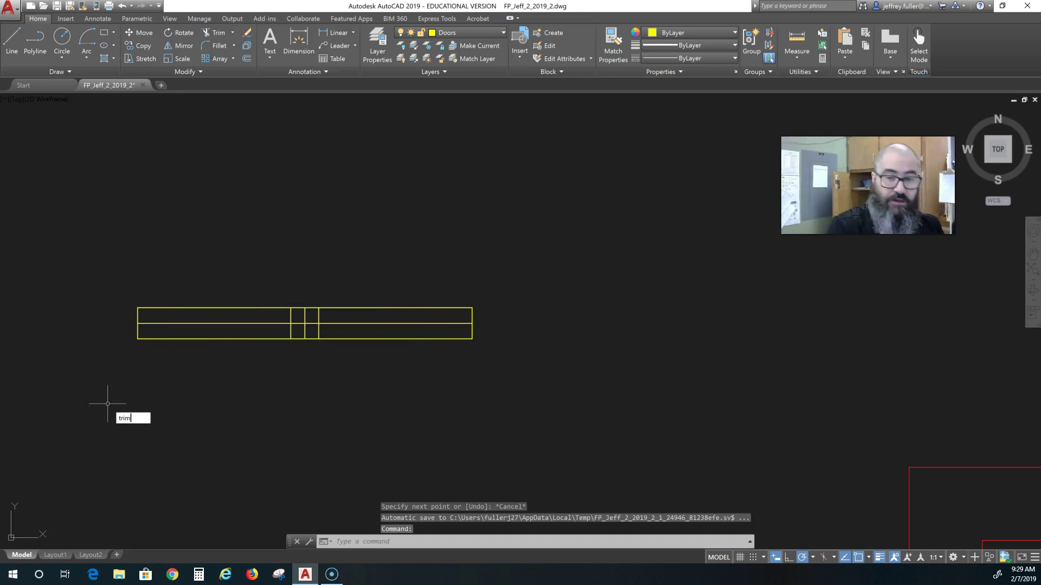
Abandon a trim and explode the outer rectangle into separate lines
key("Return")
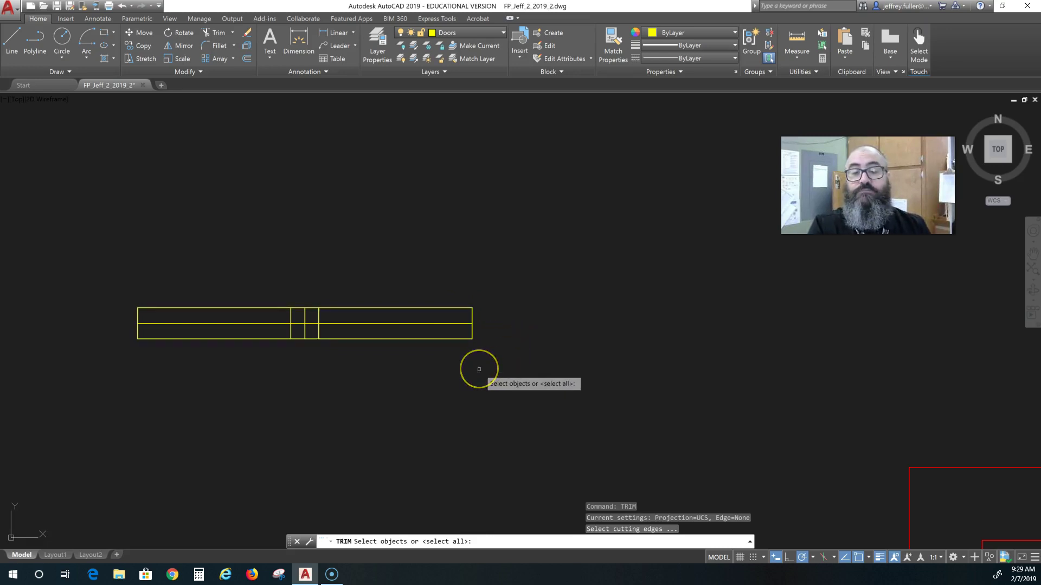
key("Escape")
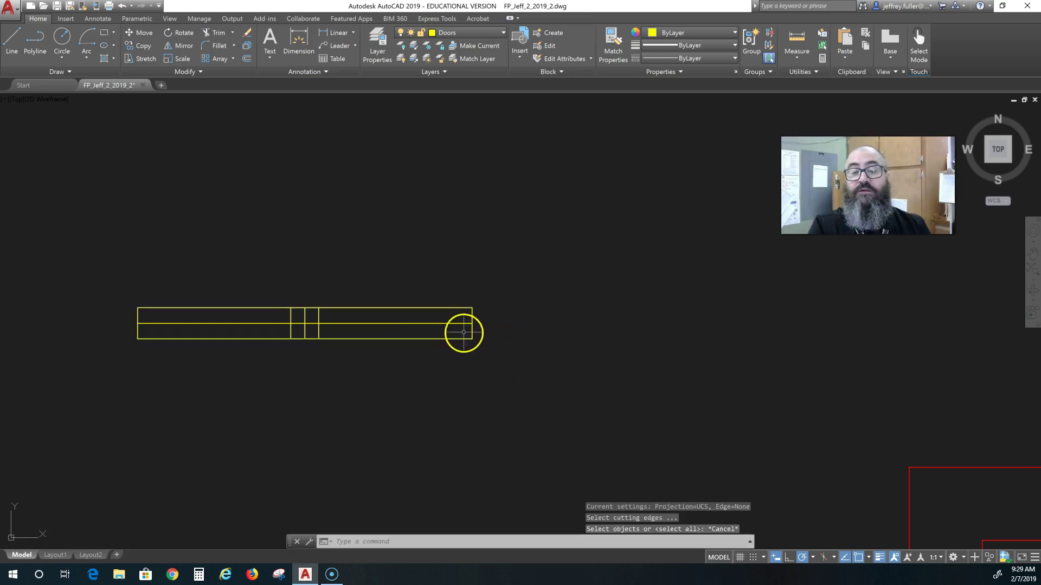
scroll(459, 333, "up", 4)
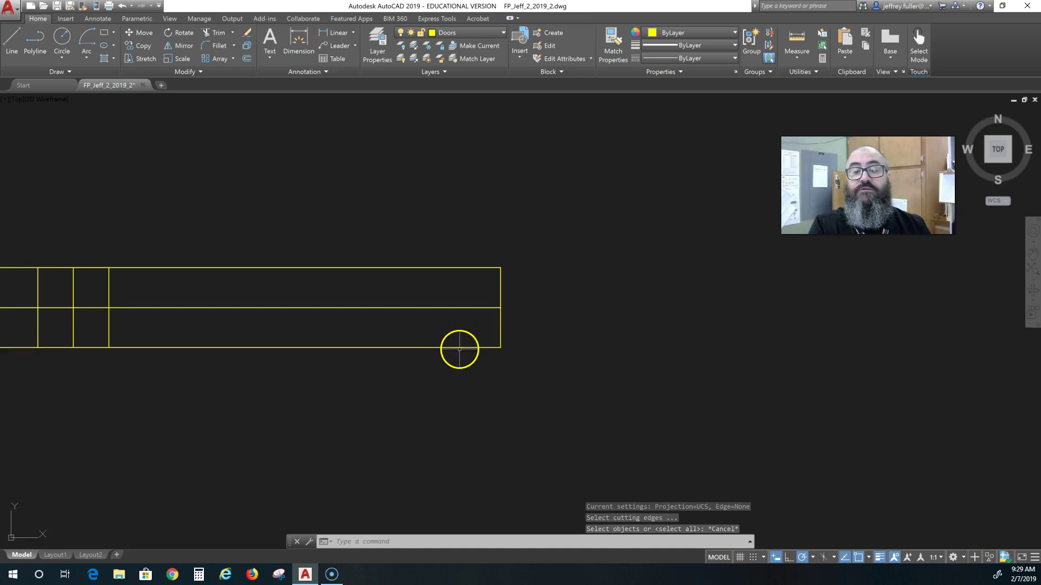
left_click(459, 348)
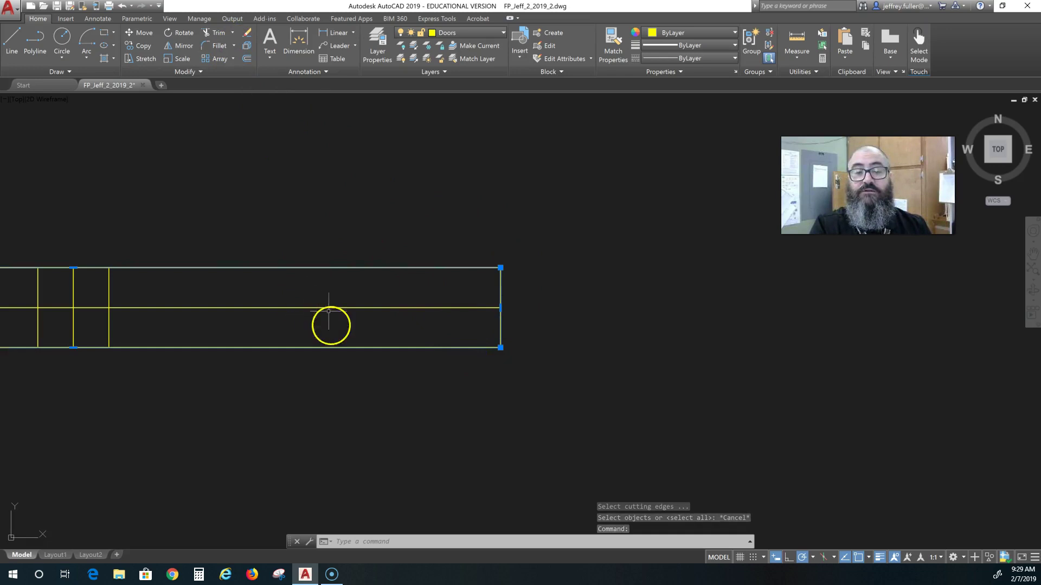
left_click(245, 46)
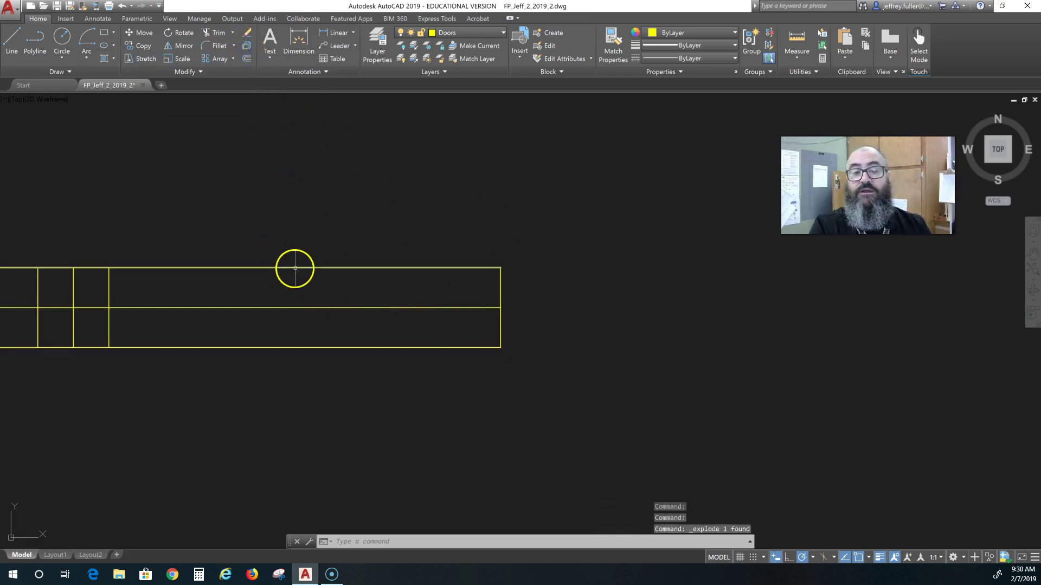
middle_click_drag(316, 206, 562, 205)
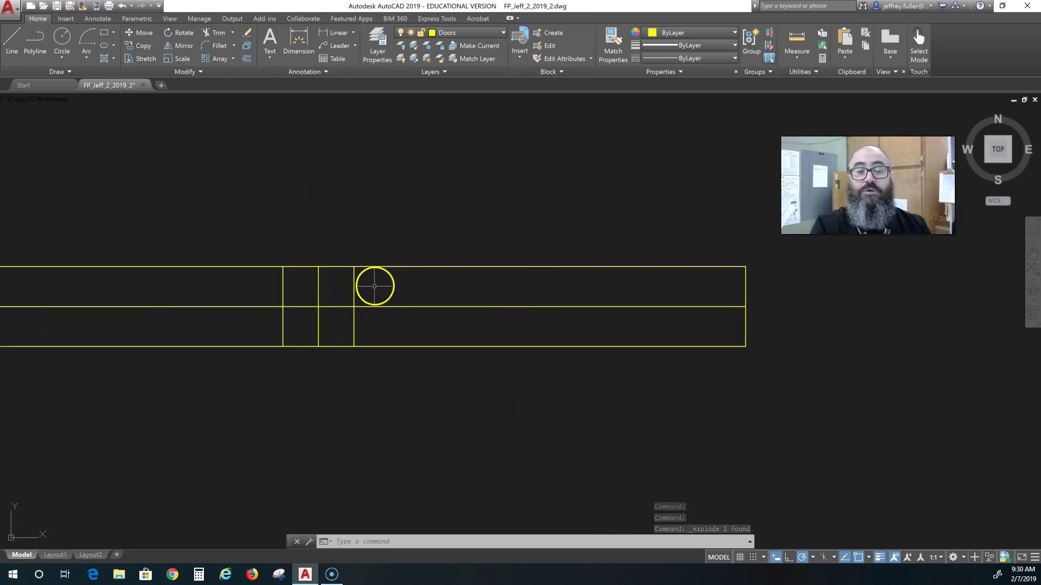
type("l")
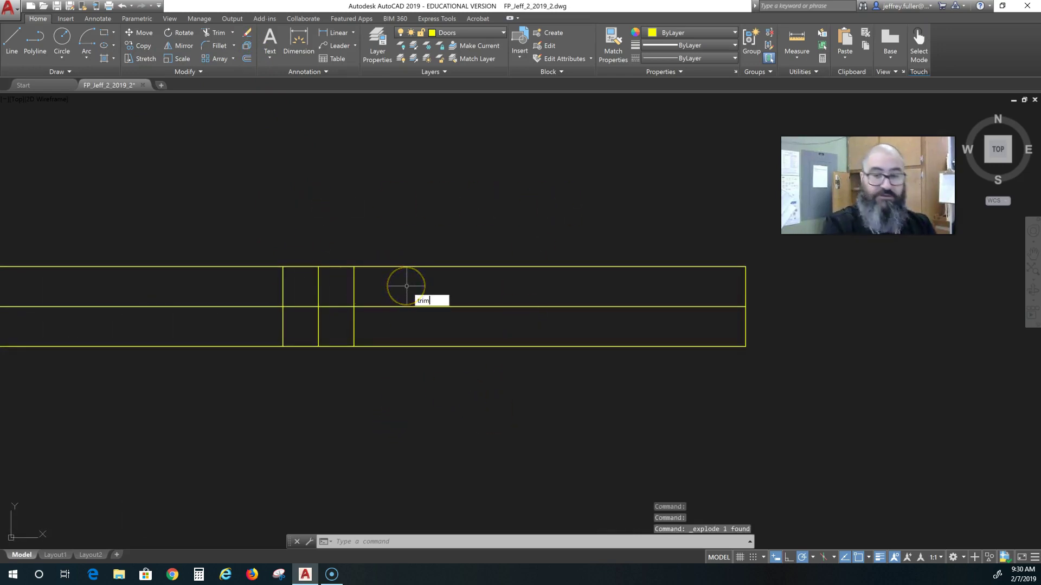
Trim the right divider's top half and middle divider's bottom half, then erase the leftover piece
key("Return")
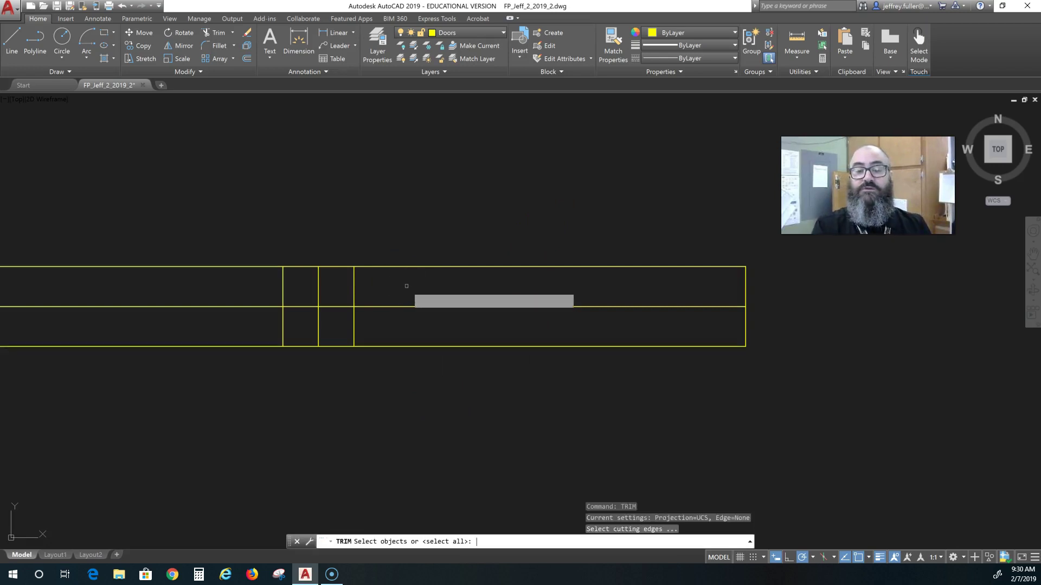
key("Return")
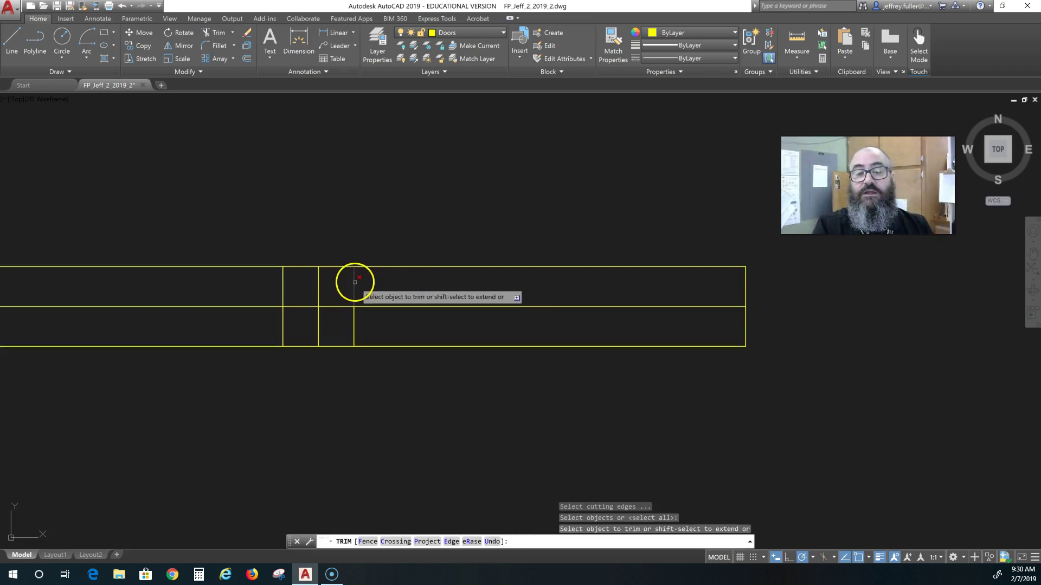
left_click(355, 281)
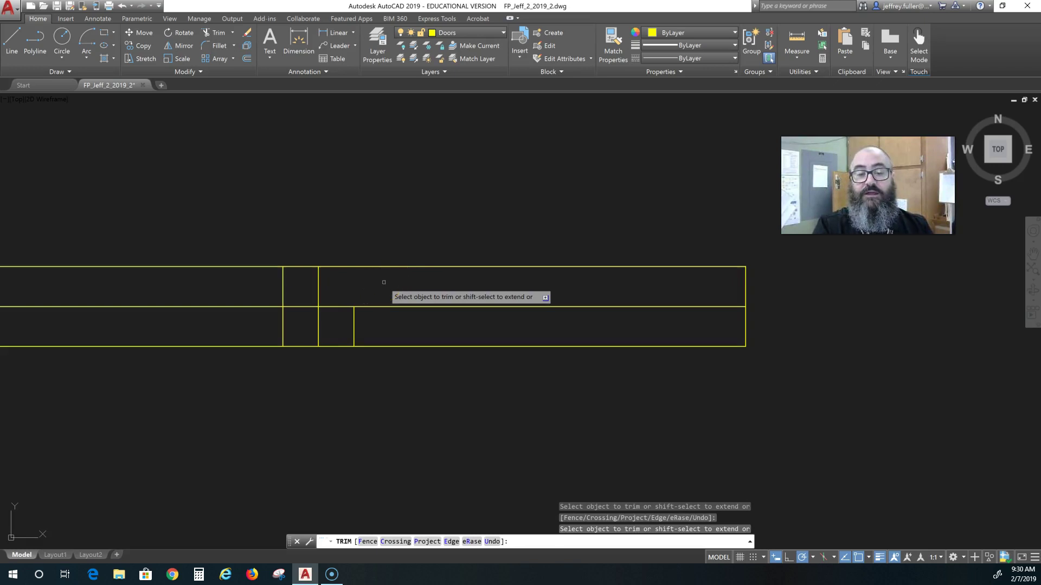
left_click(284, 325)
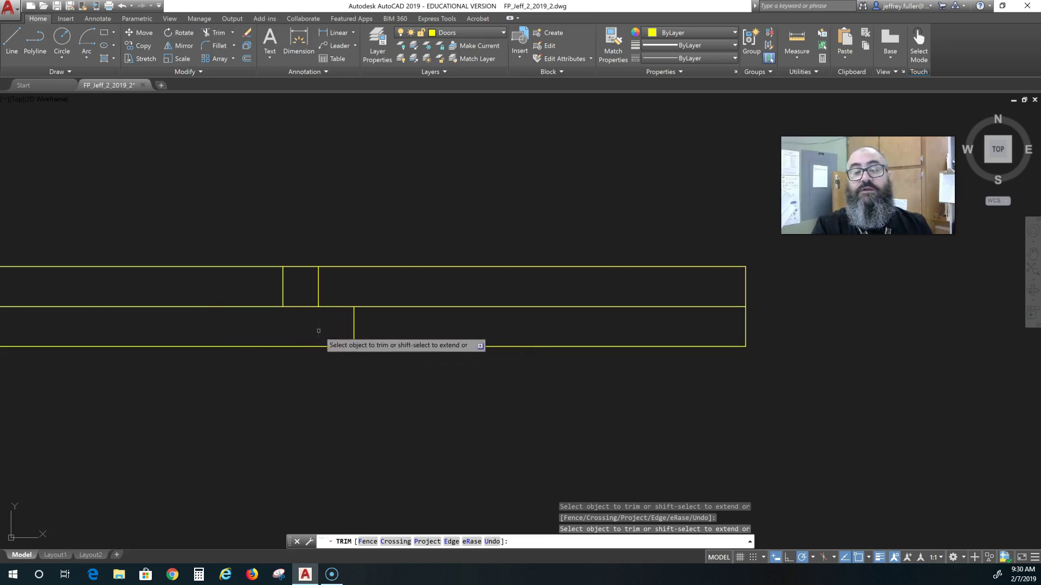
left_click(318, 293)
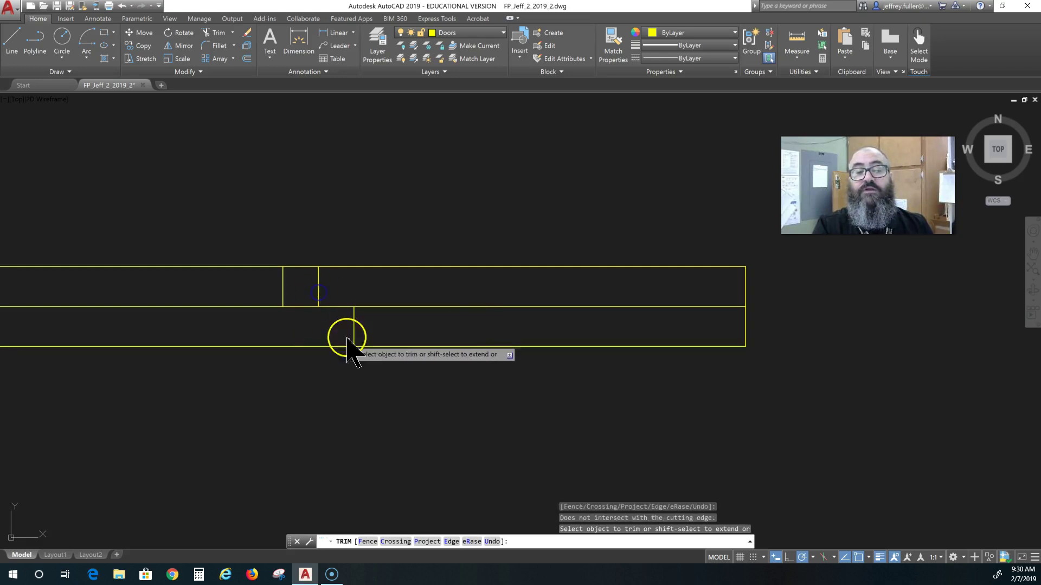
key("Escape")
left_click(336, 279)
left_click(307, 291)
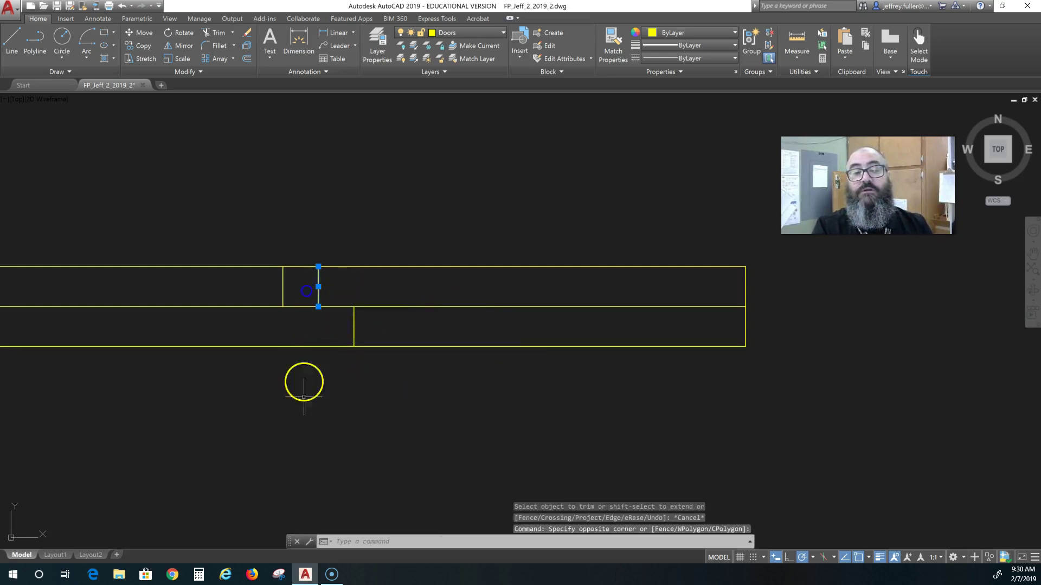
key("Delete")
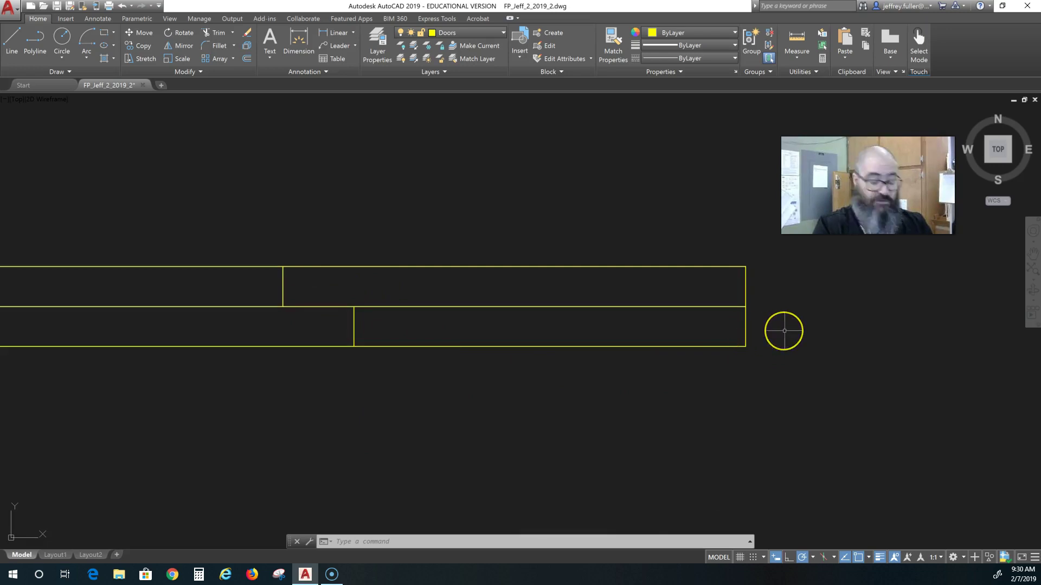
type("trim")
Trim away the lower strip's right section and the upper strip's left section, leaving staggered panels
key("Return")
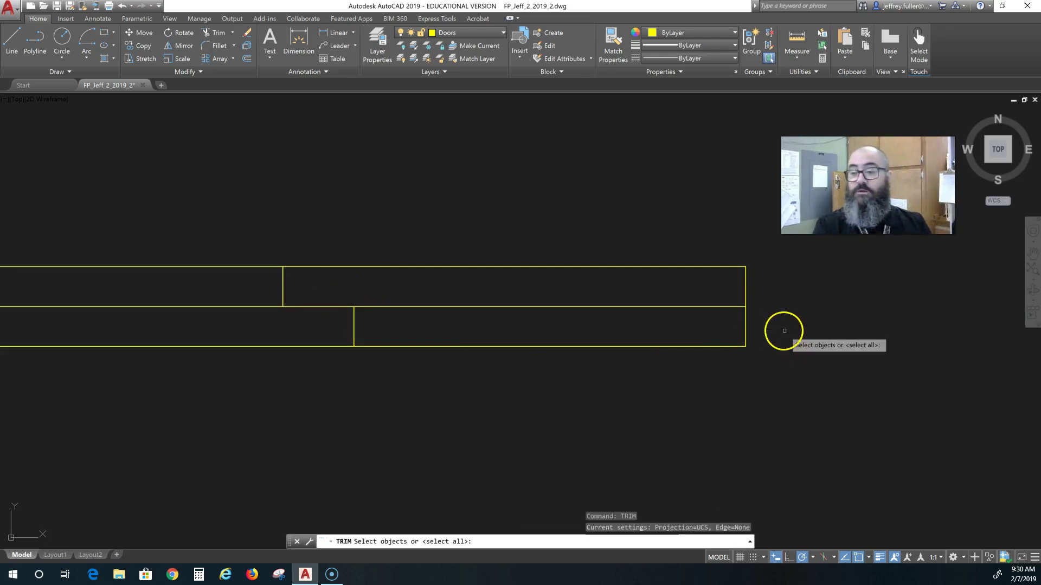
key("Return")
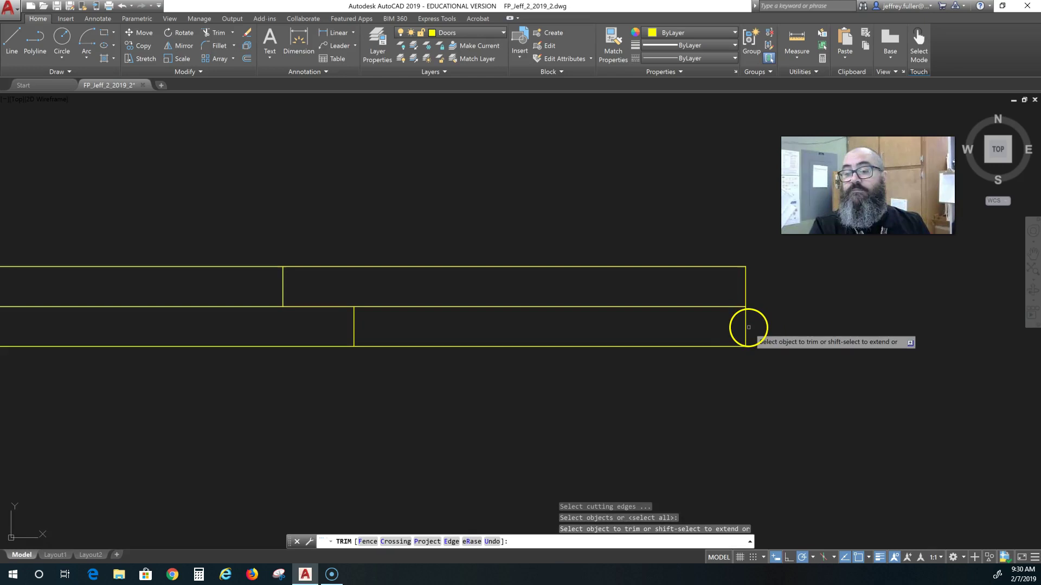
left_click(747, 327)
left_click(729, 360)
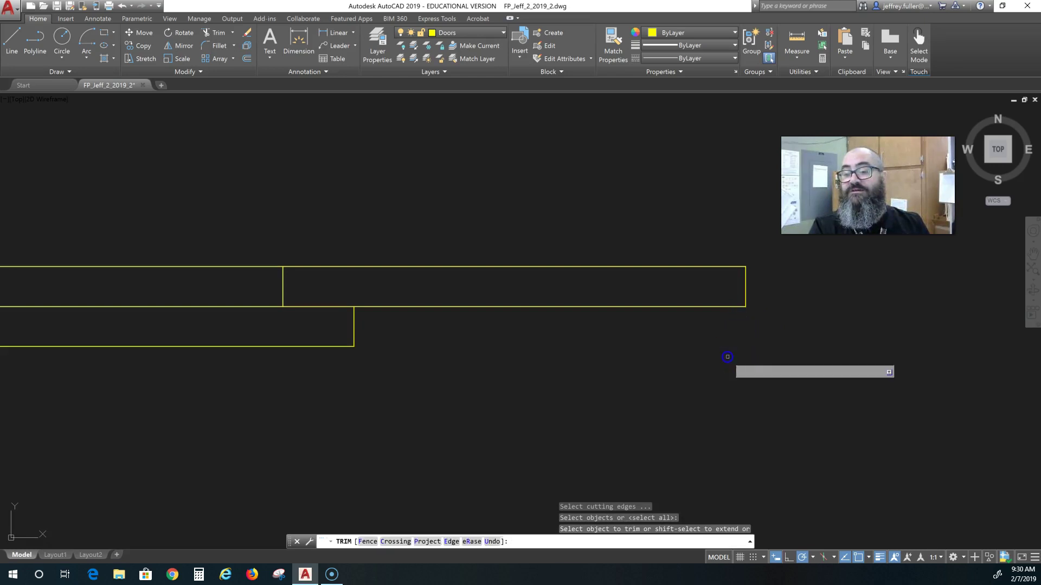
middle_click_drag(177, 184, 372, 236)
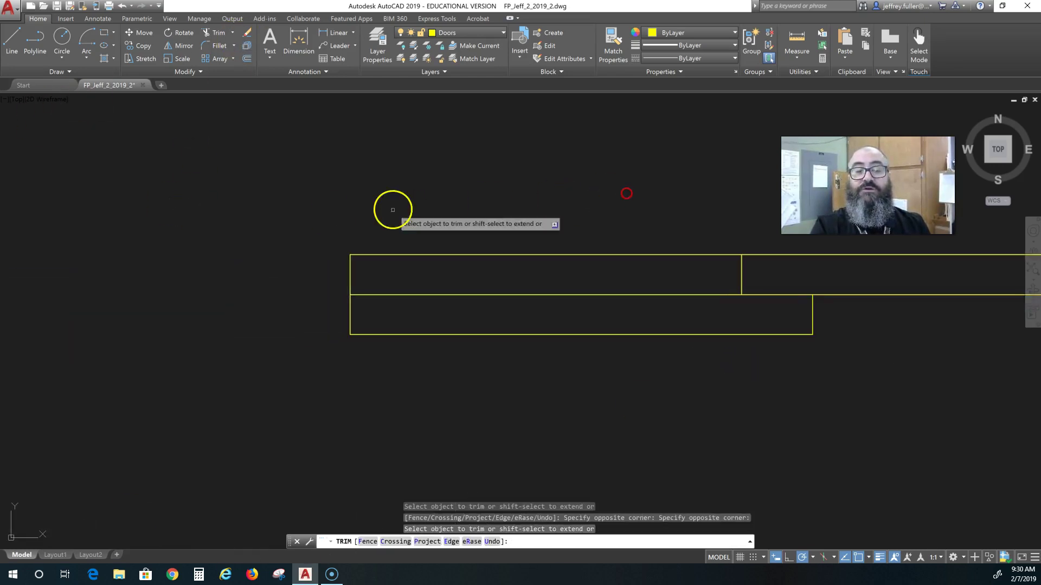
left_click(372, 235)
left_click(325, 284)
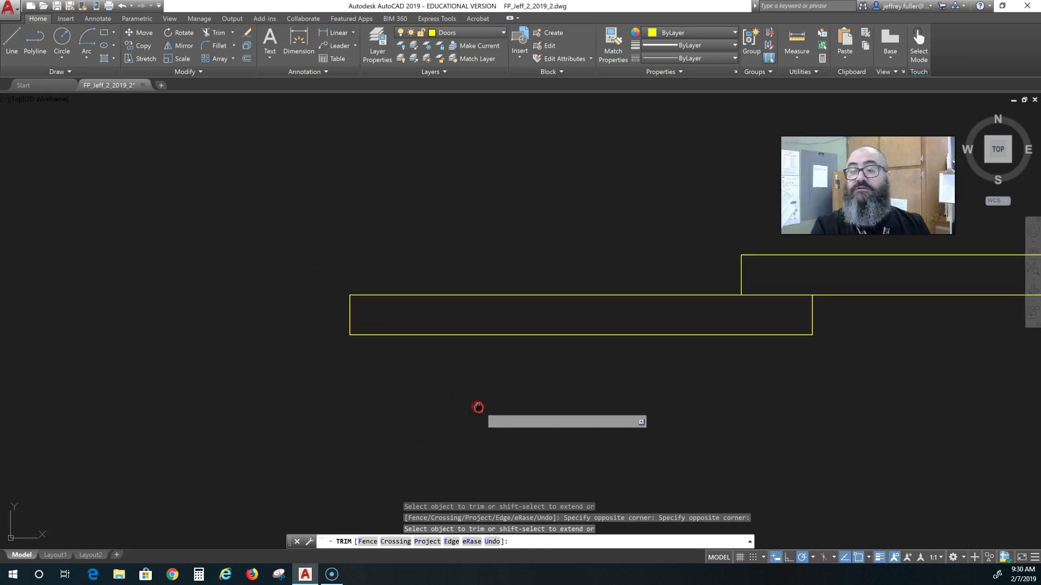
middle_click_drag(477, 409, 120, 389)
scroll(243, 398, "down", 3)
middle_click_drag(285, 413, 337, 412)
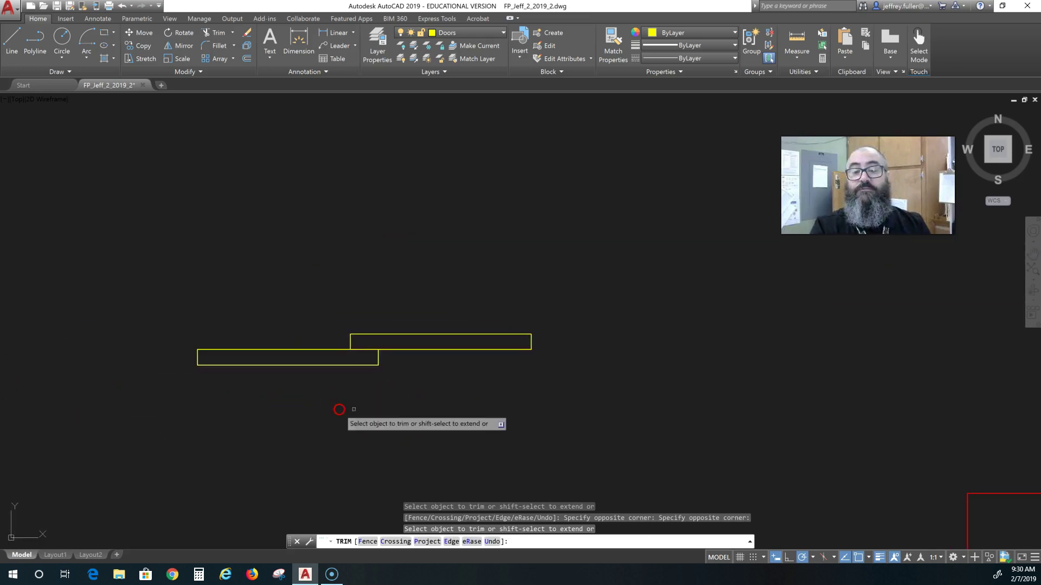
Draw a short horizontal line in the upper panel and move it toward the panel's middle
left_click(12, 45)
scroll(353, 395, "up", 2)
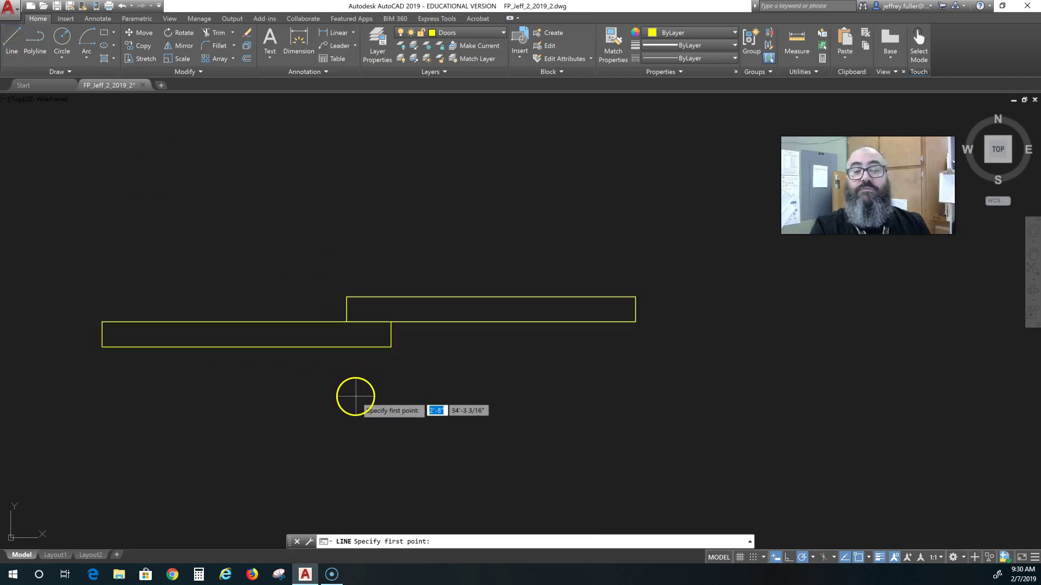
left_click(633, 310)
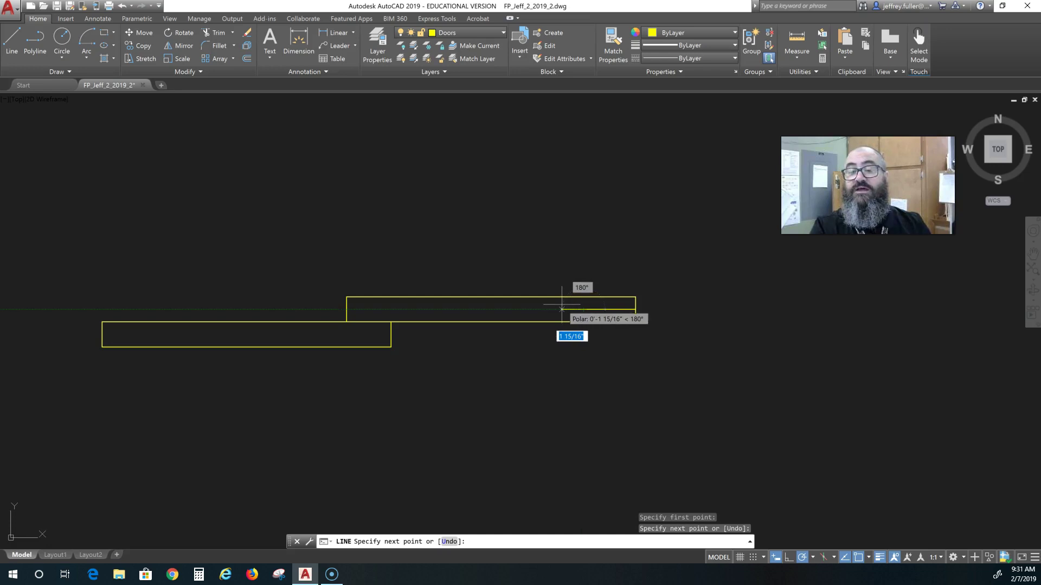
left_click(583, 309)
key("Escape")
left_click(615, 310)
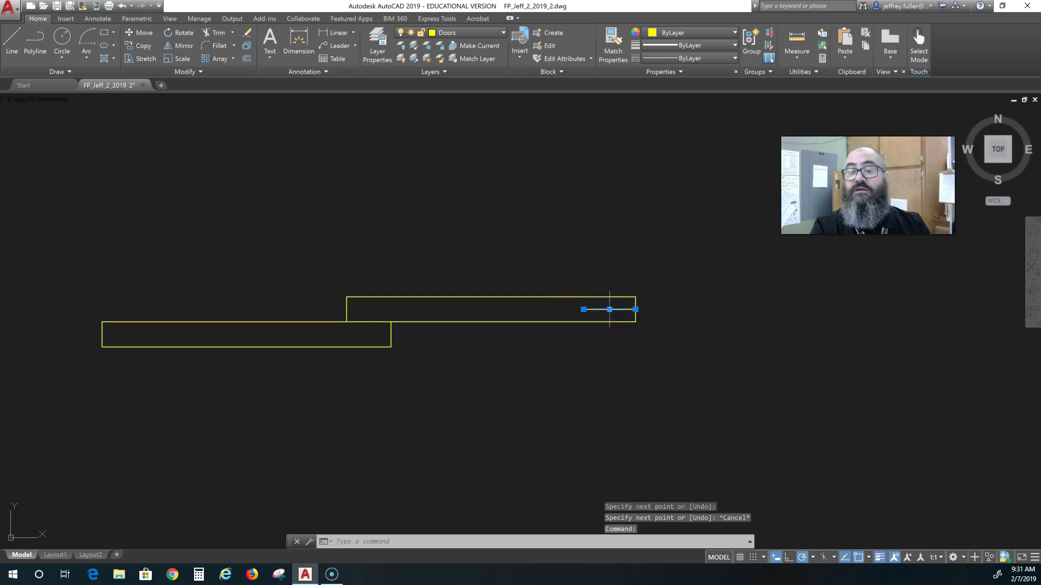
left_click(609, 309)
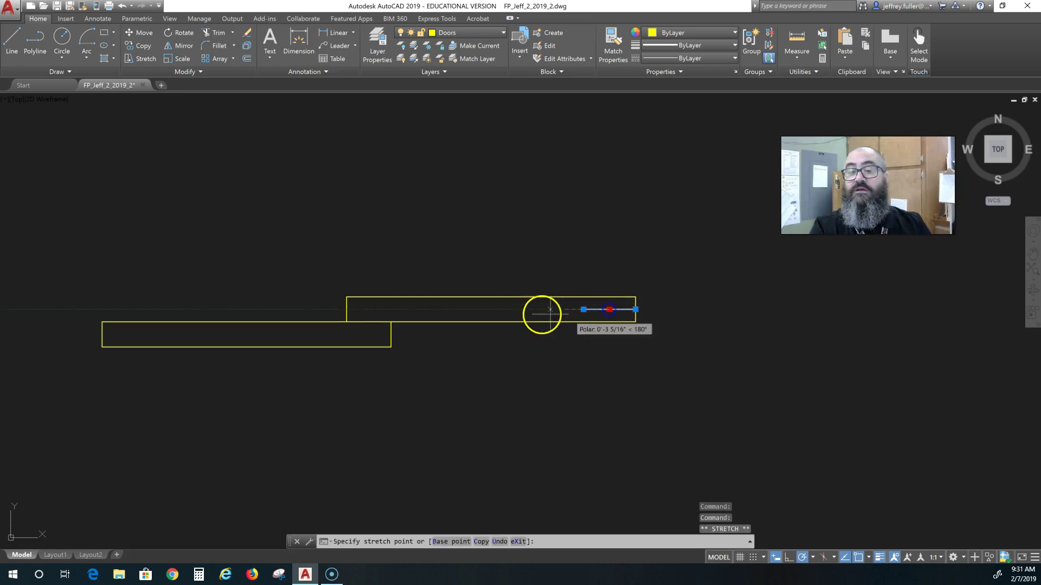
left_click(493, 309)
key("Escape")
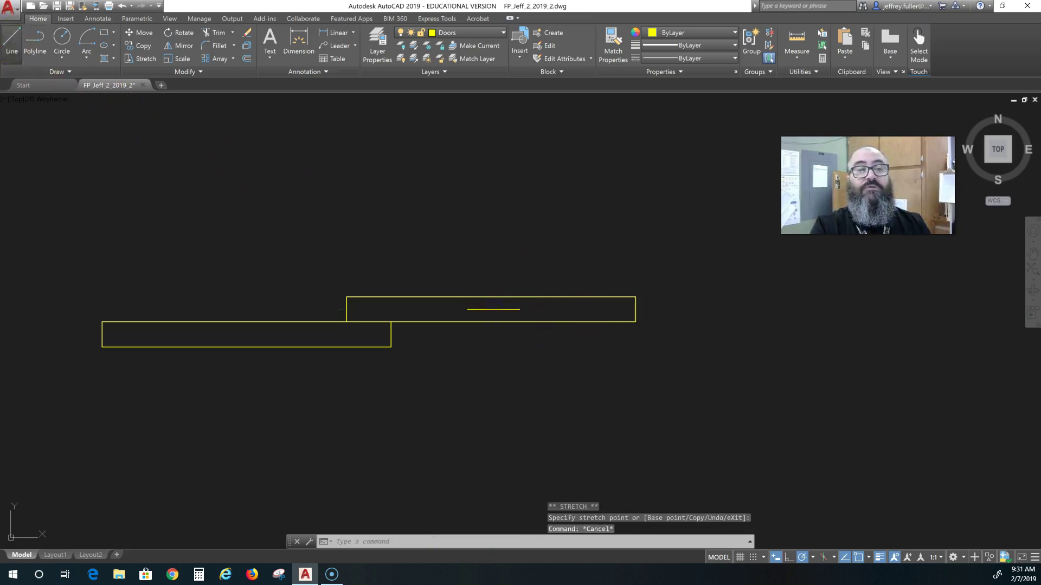
Draw an angled arrowhead stroke at the line's left end
left_click(14, 43)
scroll(331, 286, "up", 8)
scroll(554, 331, "down", 3)
scroll(387, 344, "down", 2)
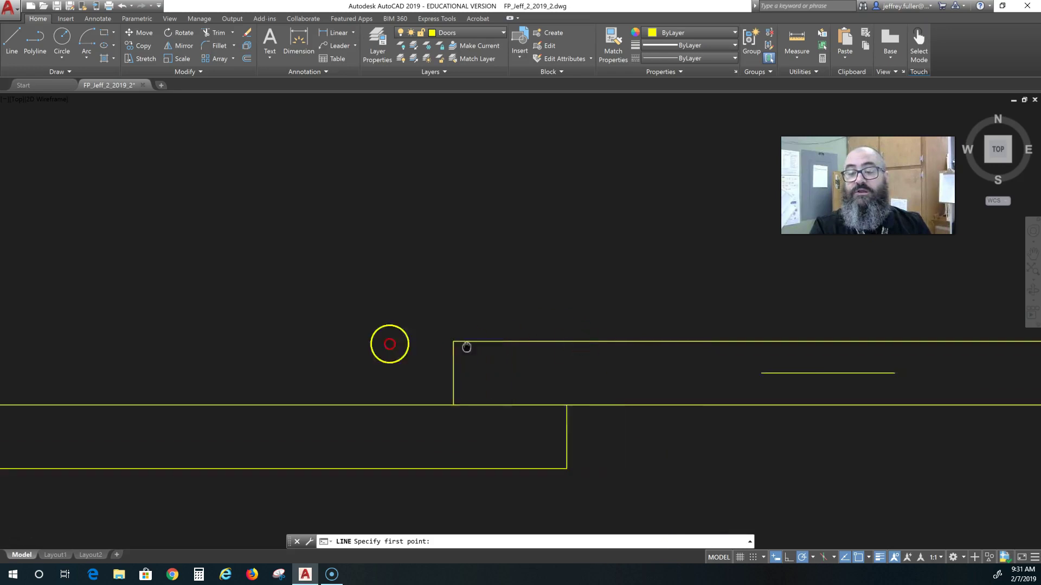
middle_click_drag(388, 345, 86, 336)
left_click(463, 364)
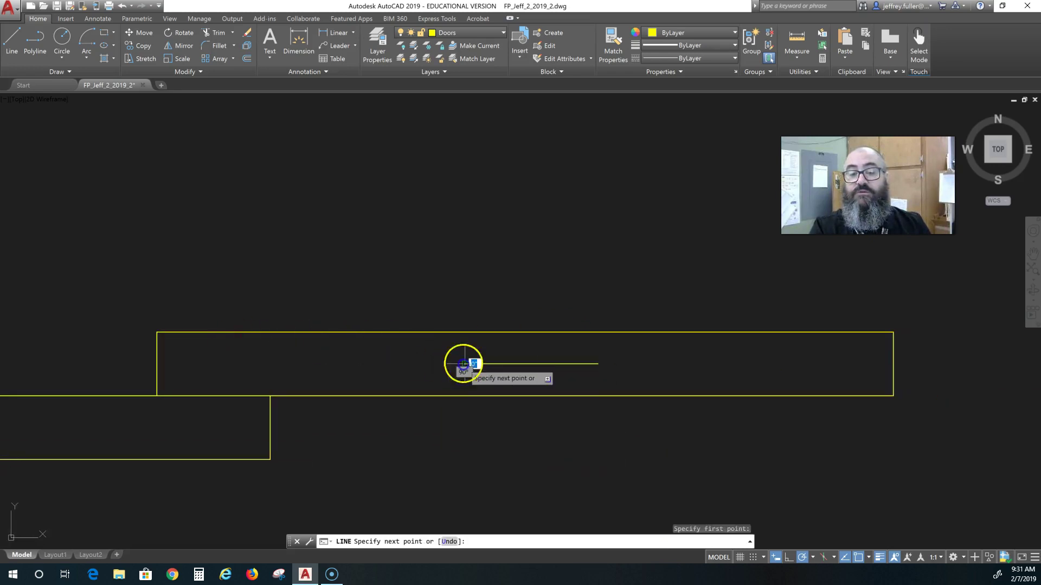
left_click(485, 351)
key("Escape")
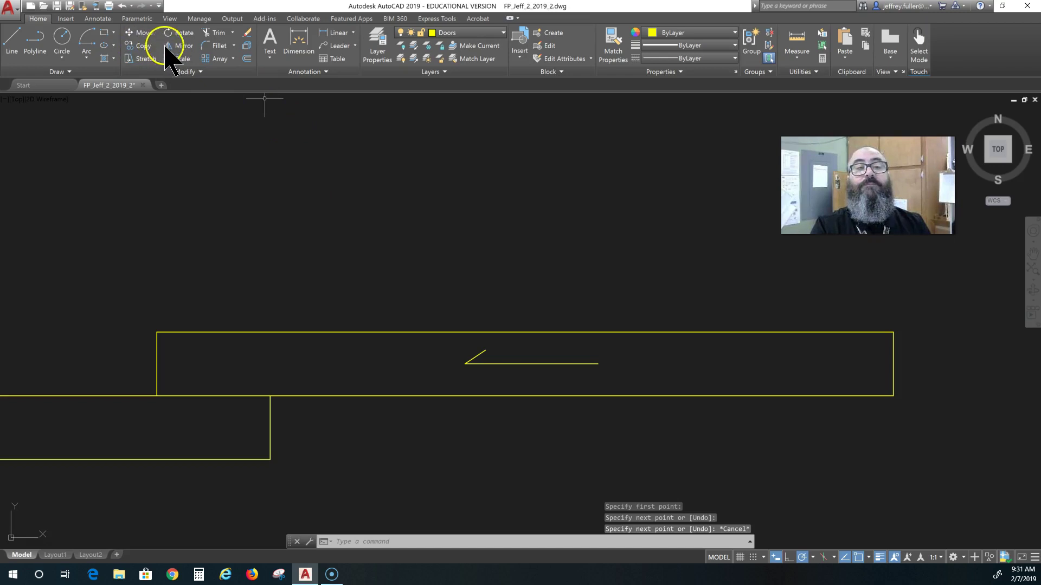
Mirror the angled stroke across the shaft, keeping the source, to complete the arrowhead
left_click(167, 46)
left_click(479, 355)
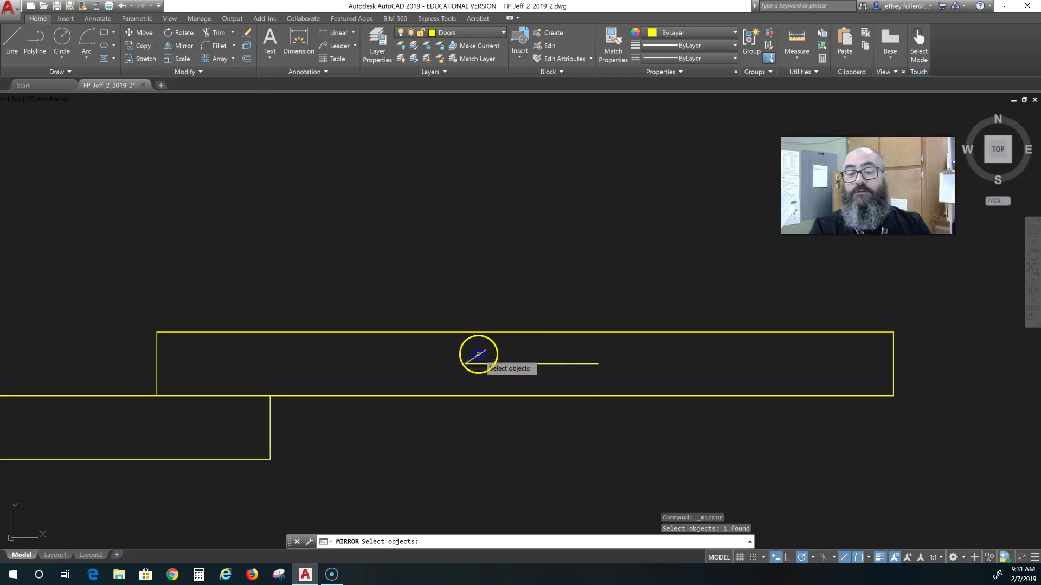
key("Return")
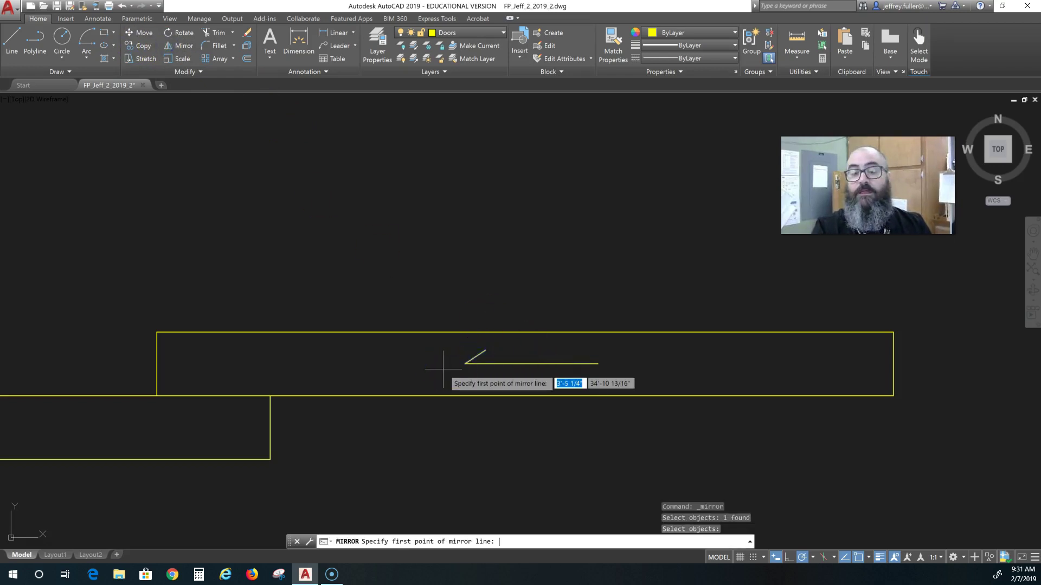
left_click(467, 364)
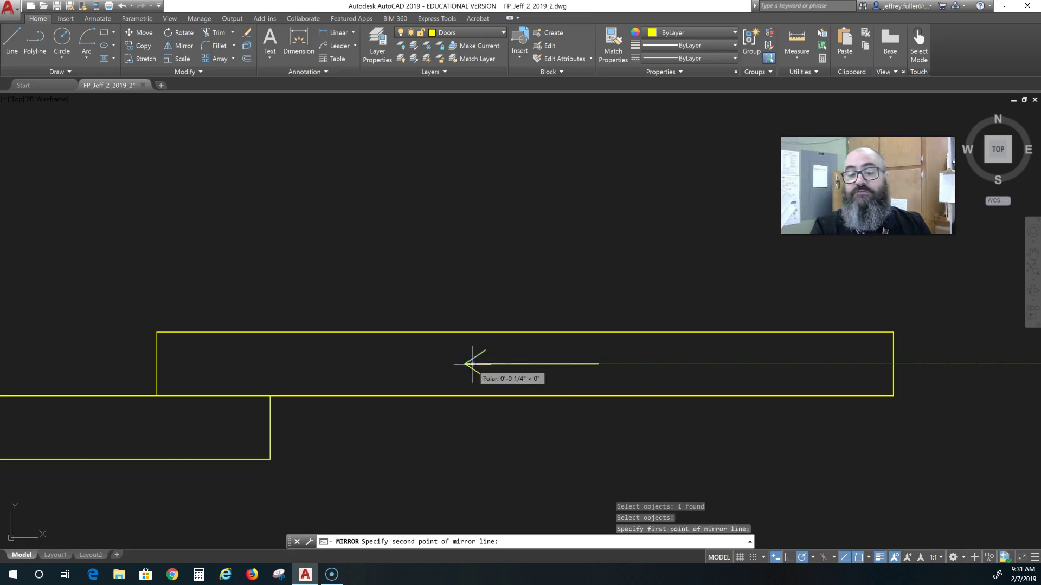
left_click(472, 364)
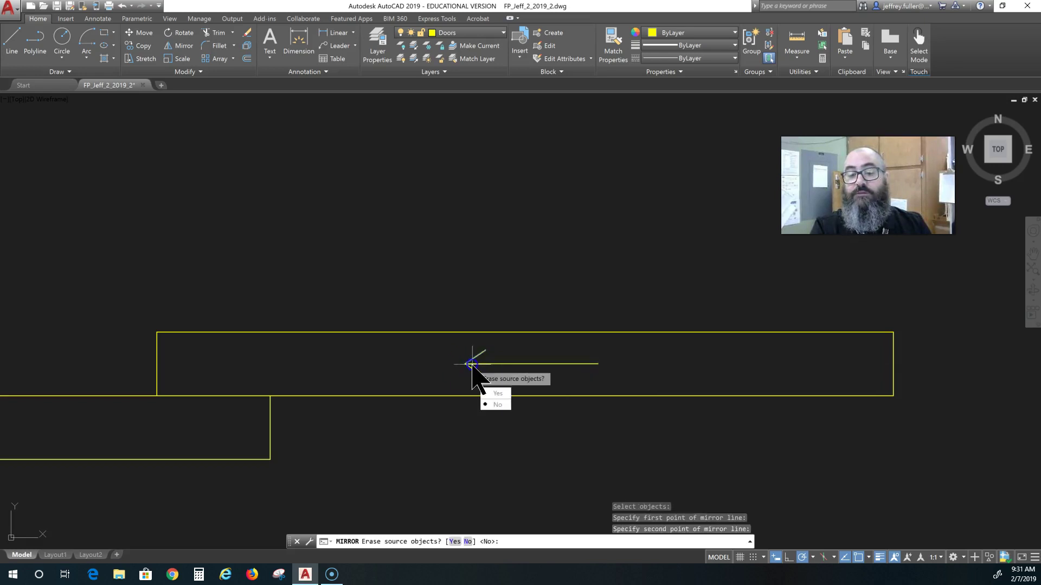
left_click(497, 404)
Make two abandoned attempts to mirror both arrowhead lines to the other end
left_click(483, 373)
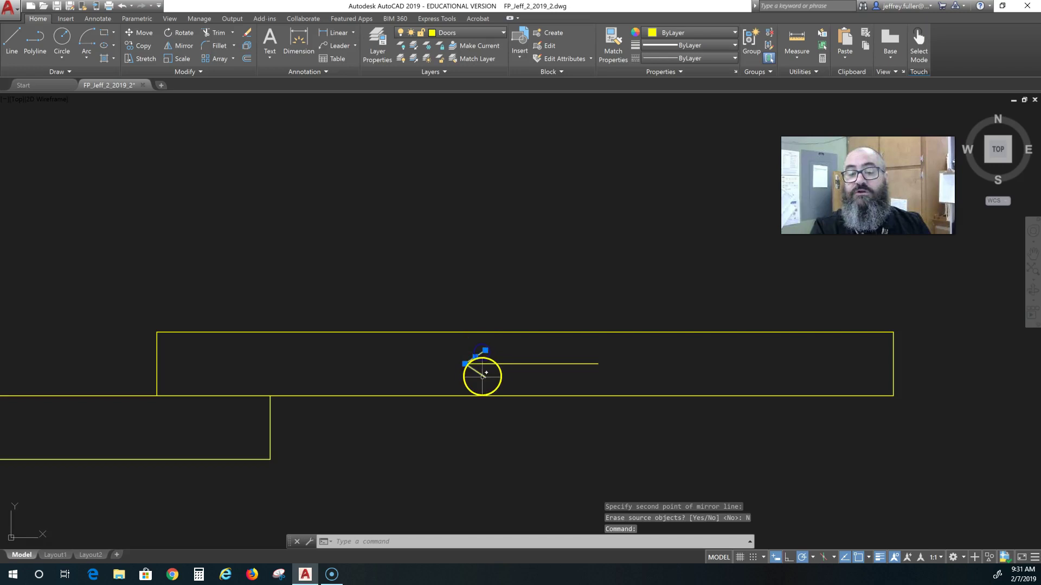
left_click(481, 375)
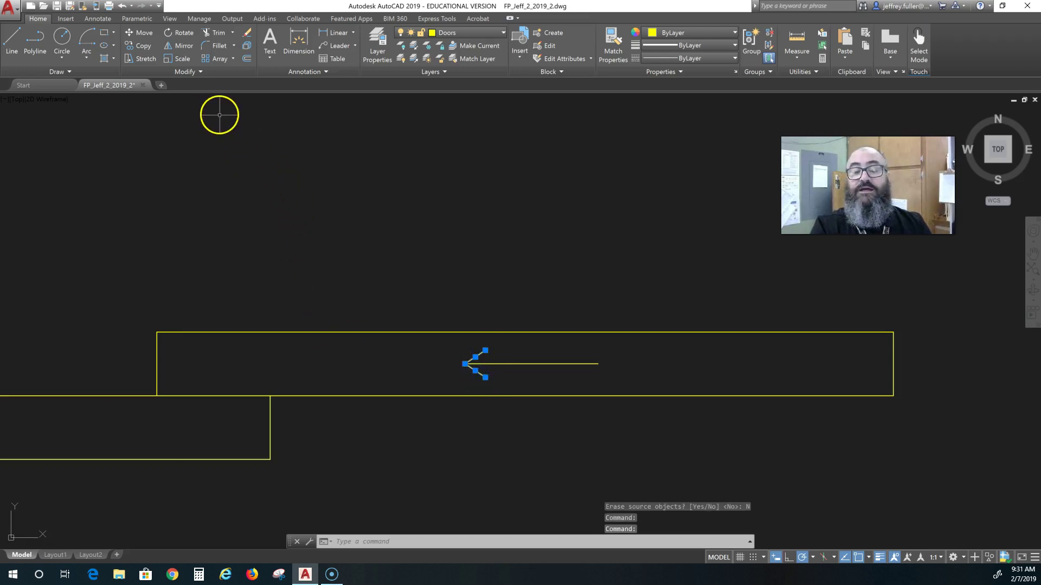
left_click(181, 45)
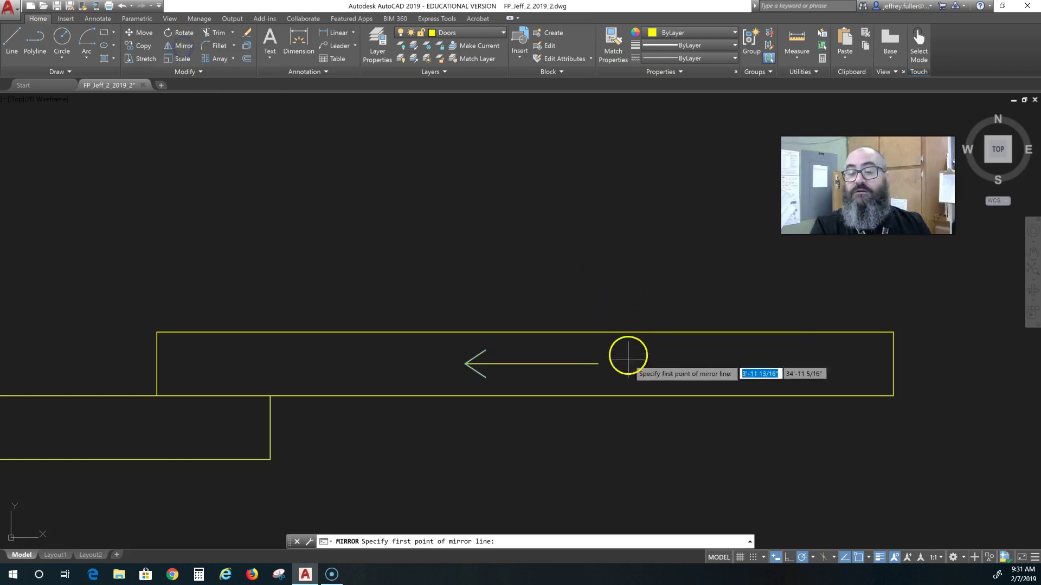
left_click(597, 364)
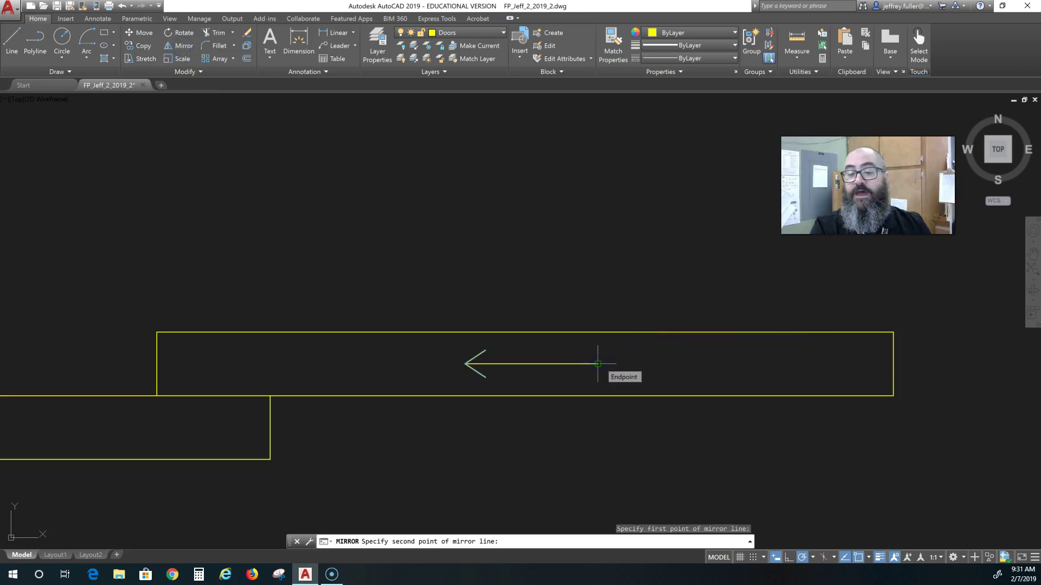
right_click(560, 356)
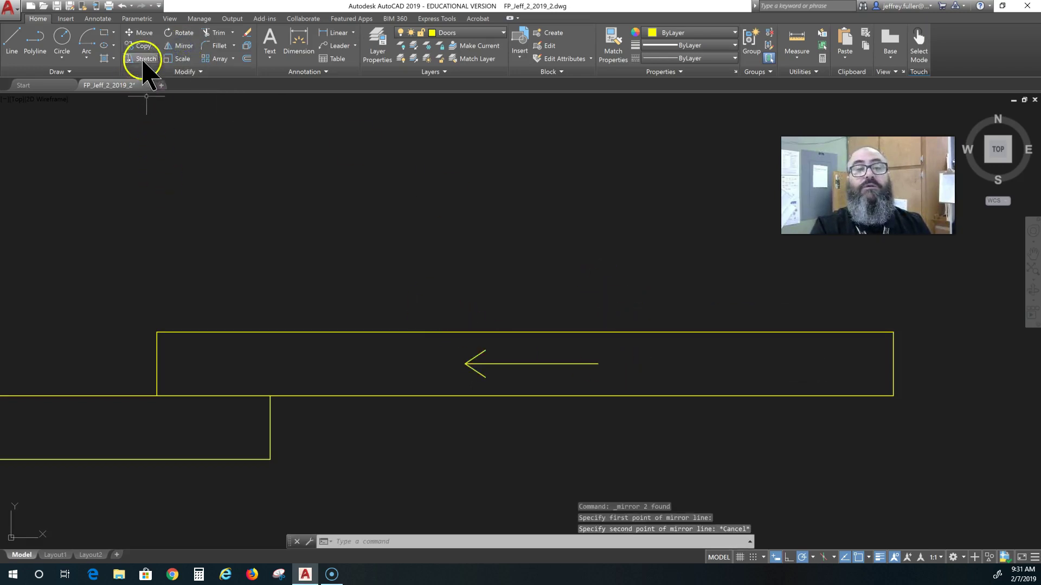
left_click(182, 46)
left_click(479, 350)
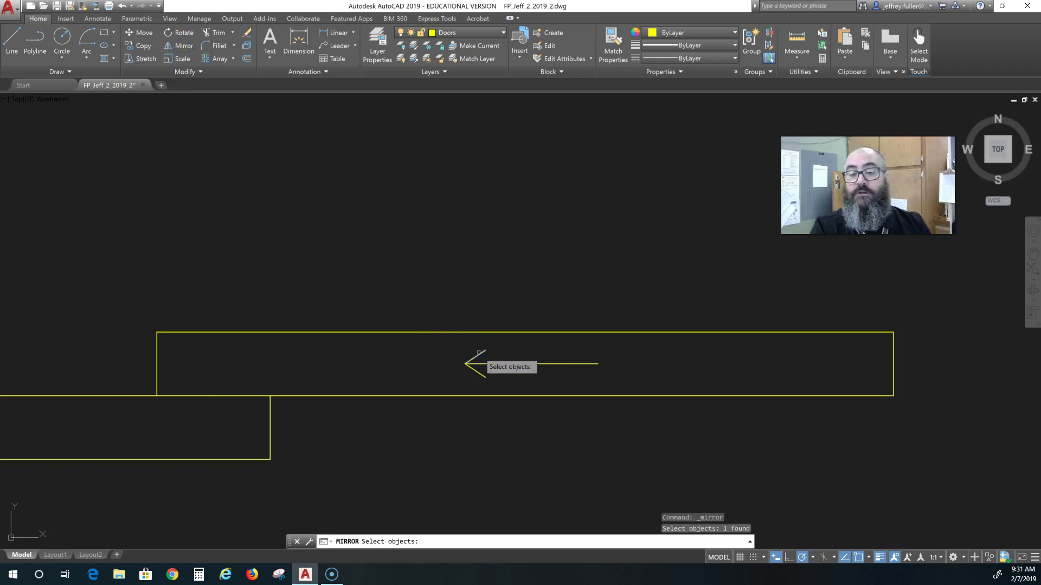
left_click(477, 375)
right_click(474, 384)
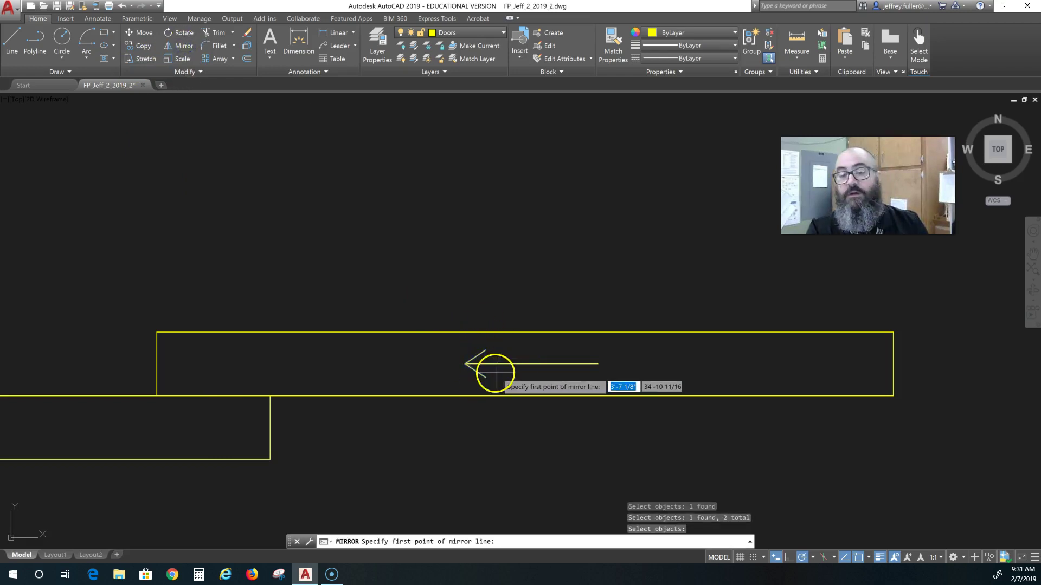
left_click(530, 364)
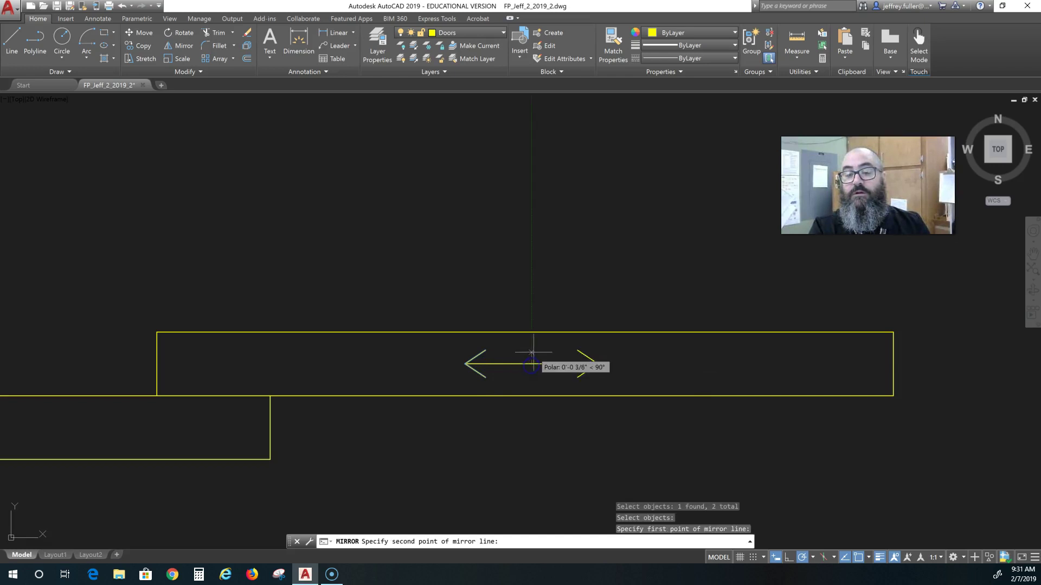
key("Escape")
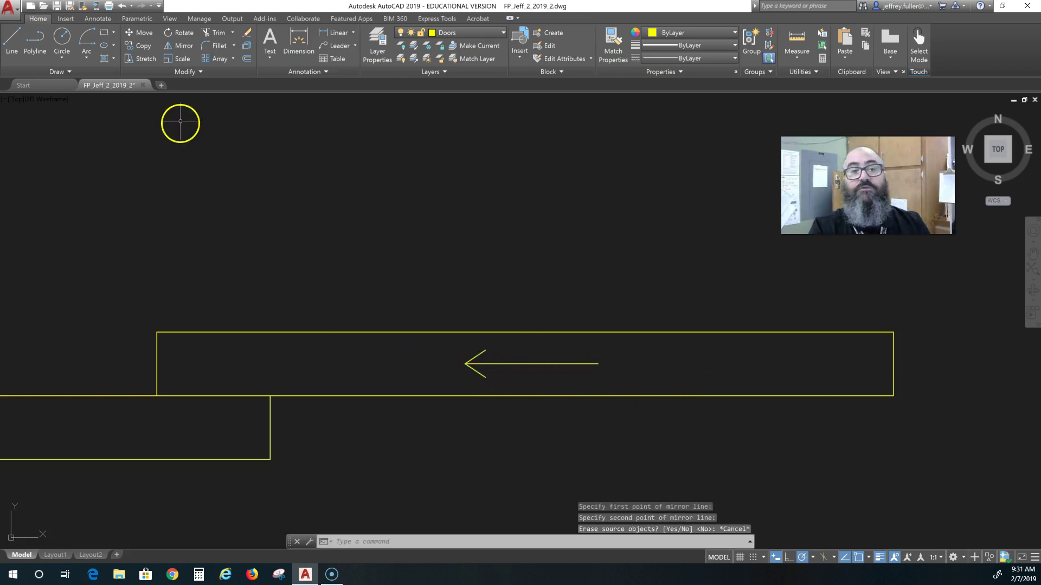
Mirror both arrowhead lines about a vertical line at the shaft midpoint, then select the whole arrow
left_click(189, 47)
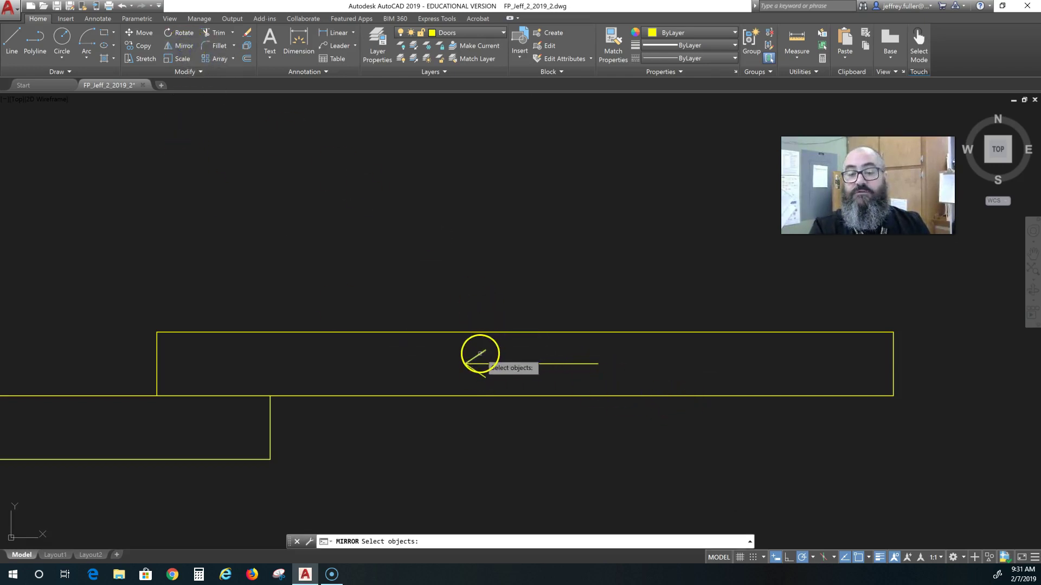
left_click(480, 356)
left_click(484, 375)
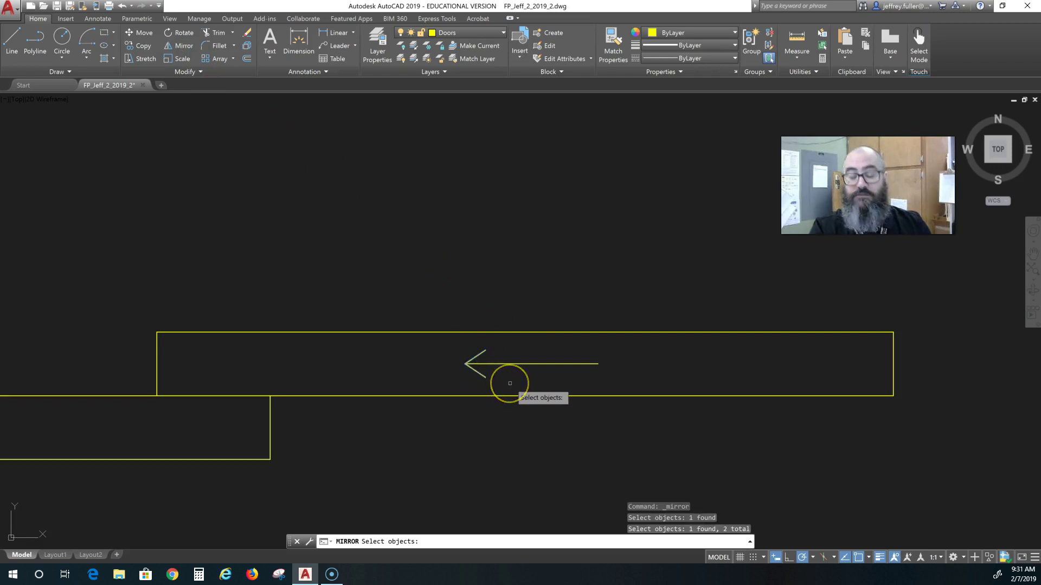
key("Return")
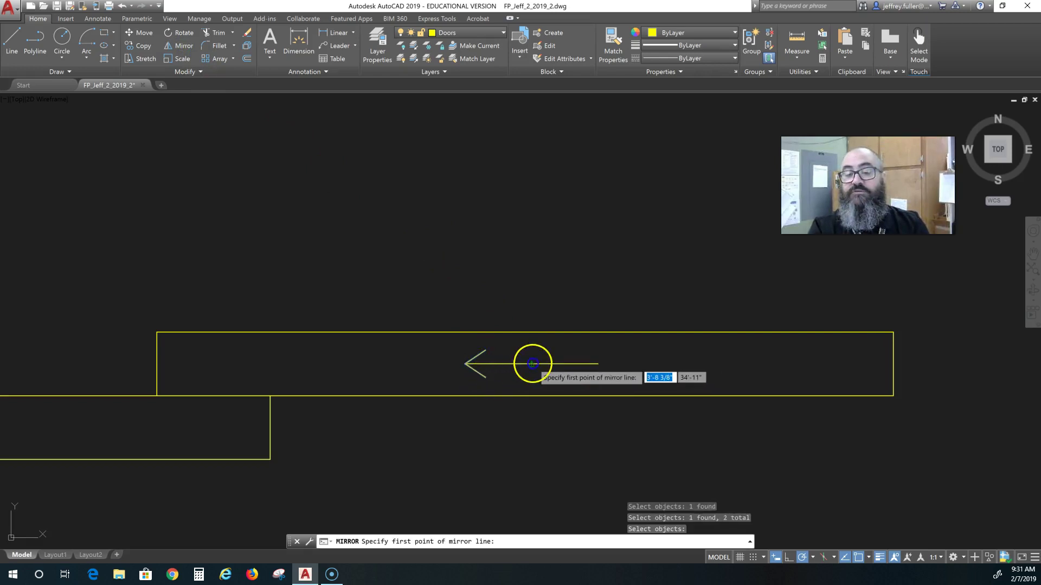
left_click(532, 364)
left_click(532, 376)
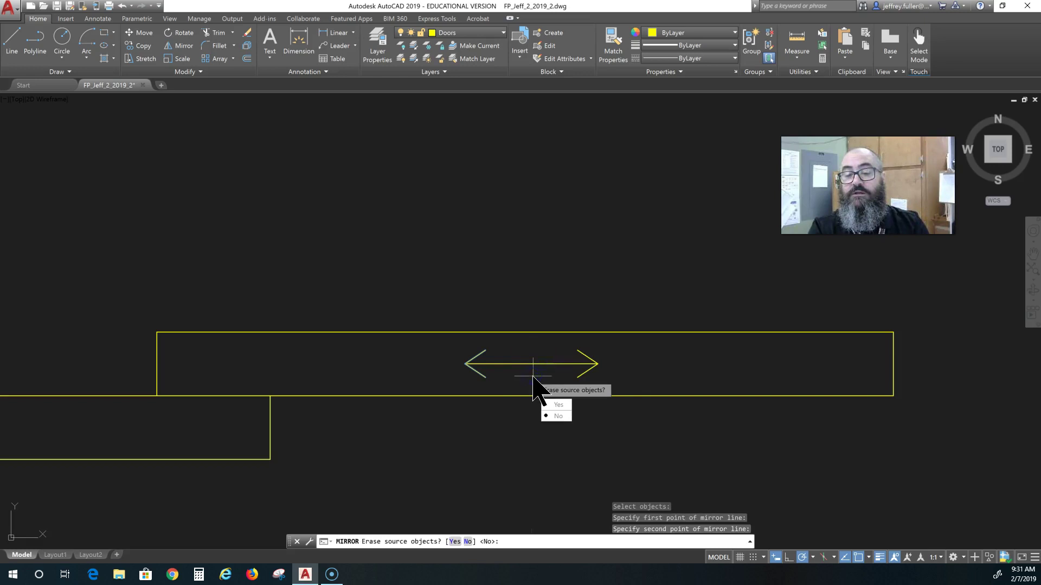
key("Return")
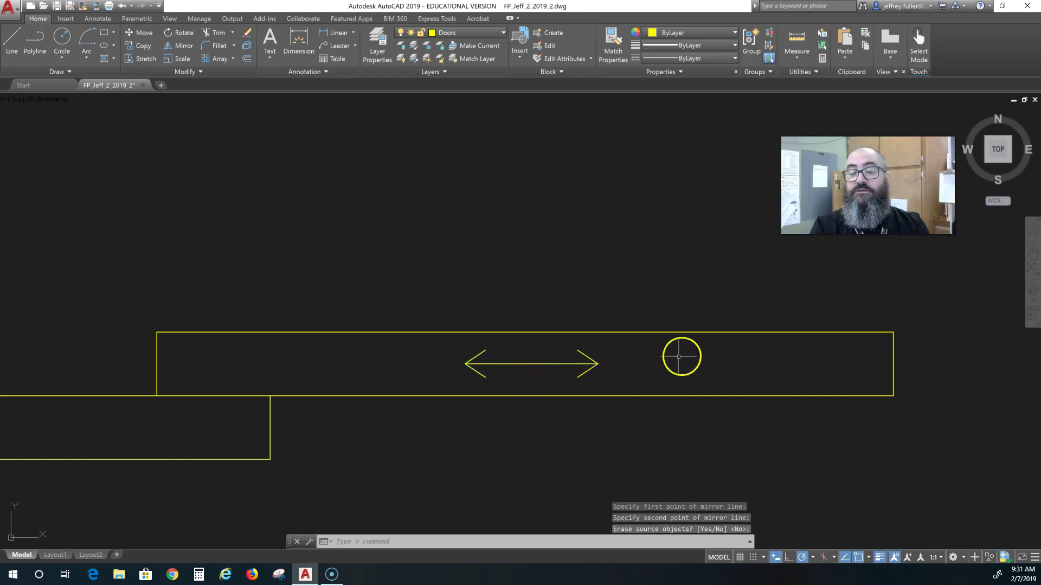
left_click(622, 349)
left_click(404, 381)
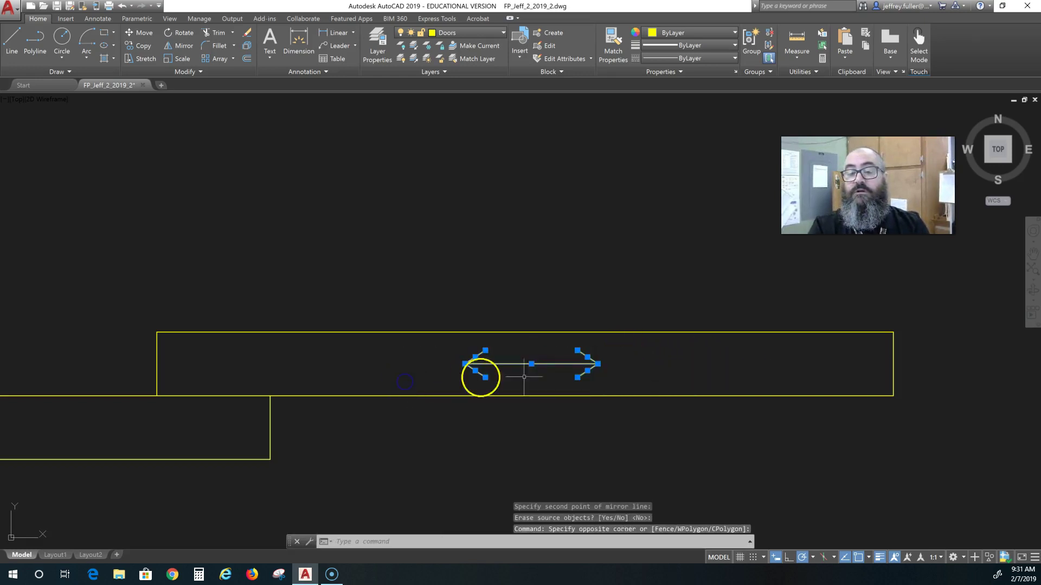
Copy the double-headed arrow from its midpoint into the lower door panel
left_click(137, 47)
left_click(530, 362)
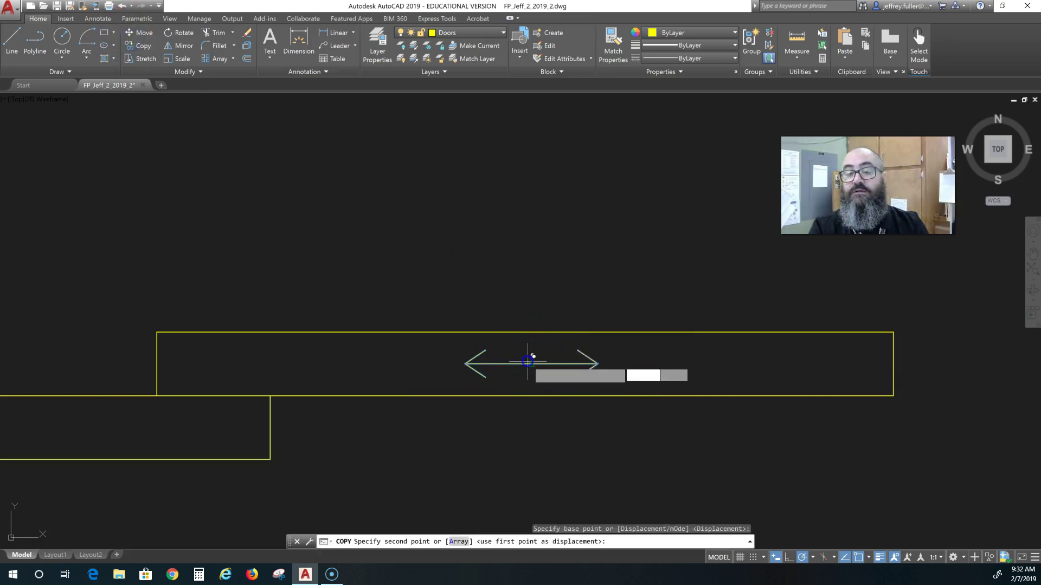
middle_click_drag(197, 413, 478, 408)
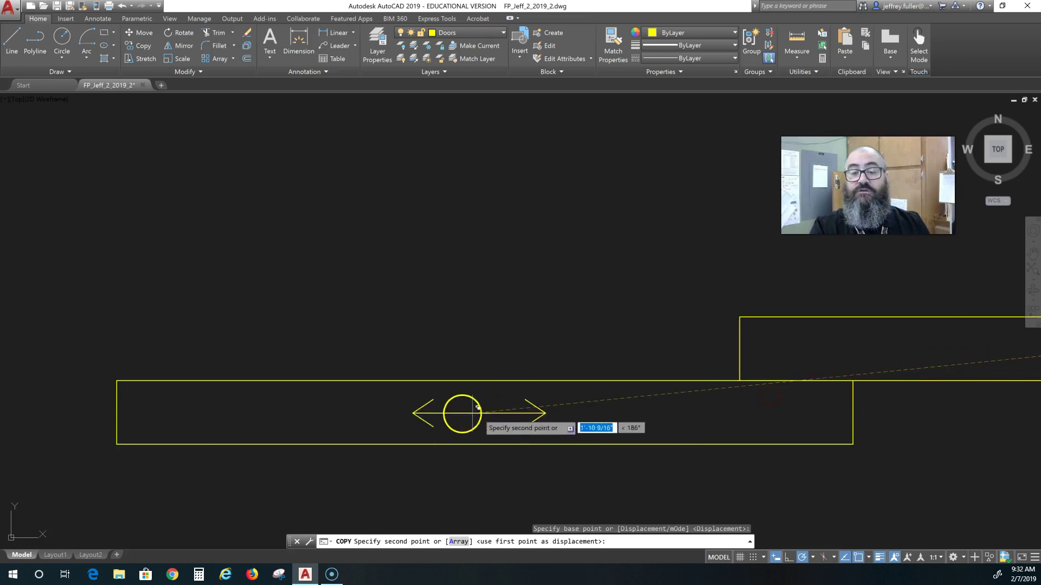
left_click(445, 409)
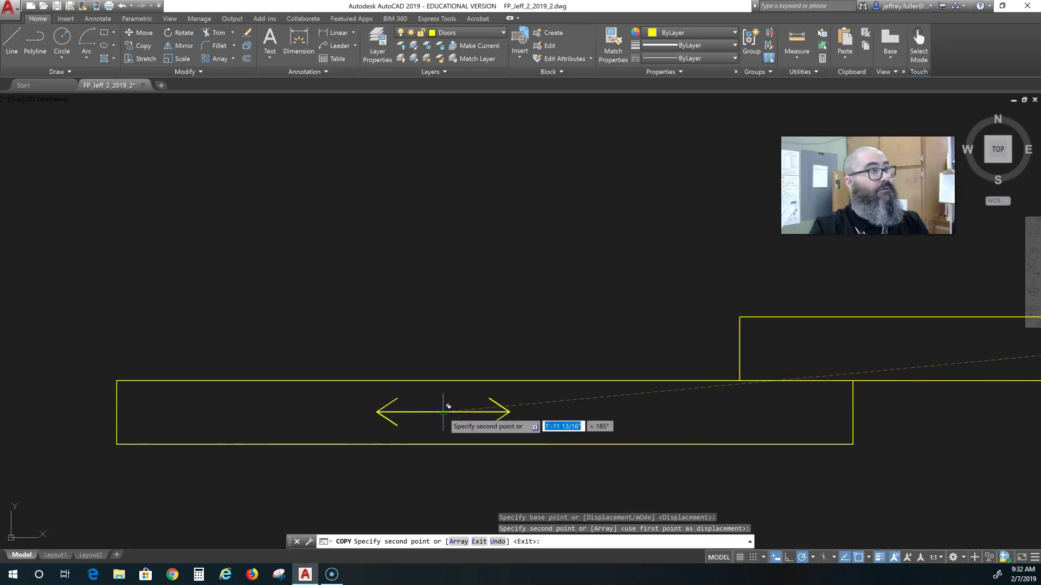
key("Escape")
scroll(586, 328, "down", 2)
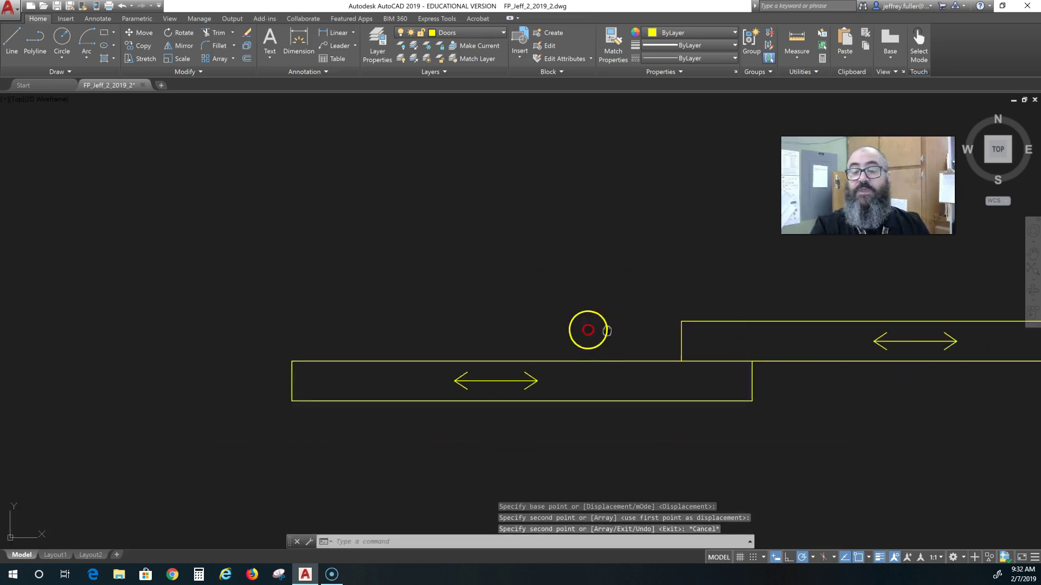
middle_click_drag(588, 331, 393, 326)
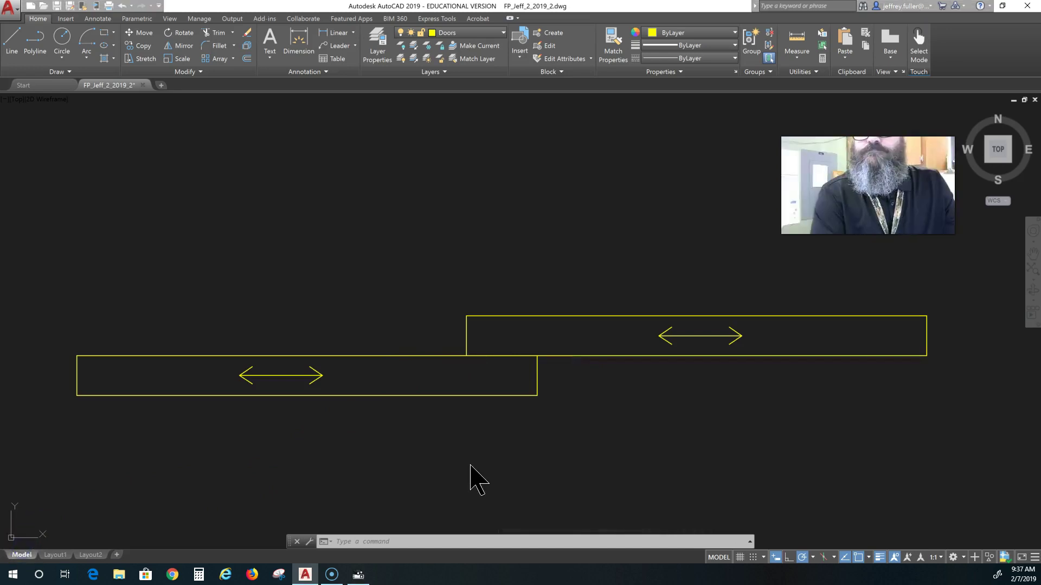
scroll(470, 480, "down", 4)
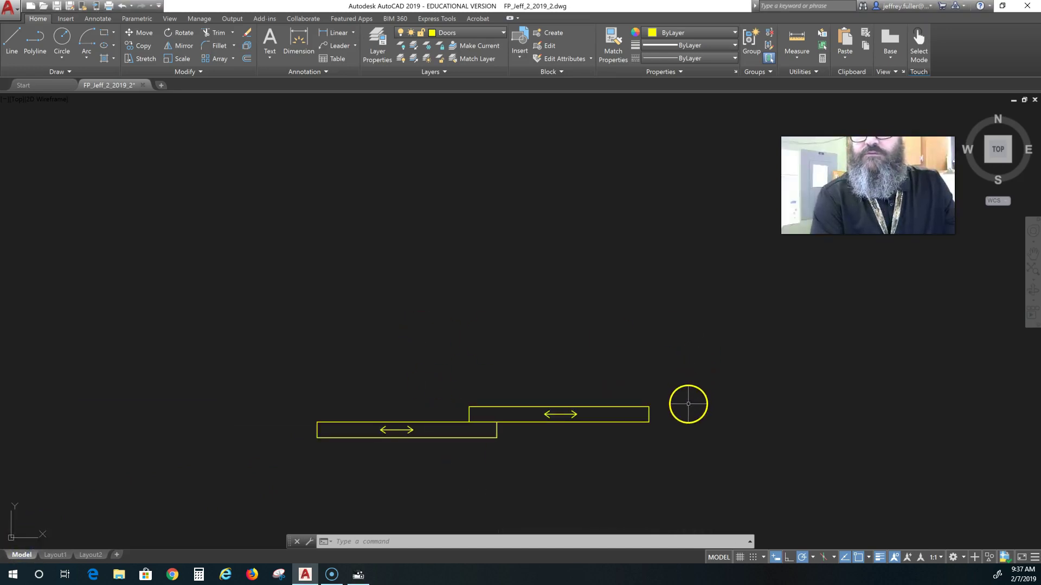
left_click(685, 400)
Create block 4 FT SLIDING DOOR from both panels, based at the upper panel's right end
left_click(226, 480)
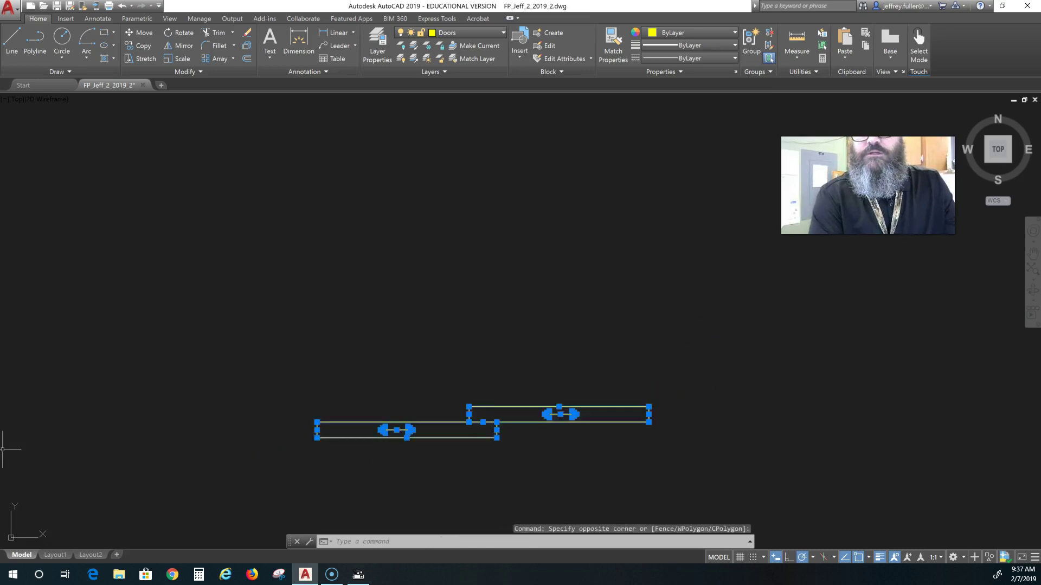
left_click(62, 19)
left_click(74, 42)
type("4 FT SLIDING DOOR")
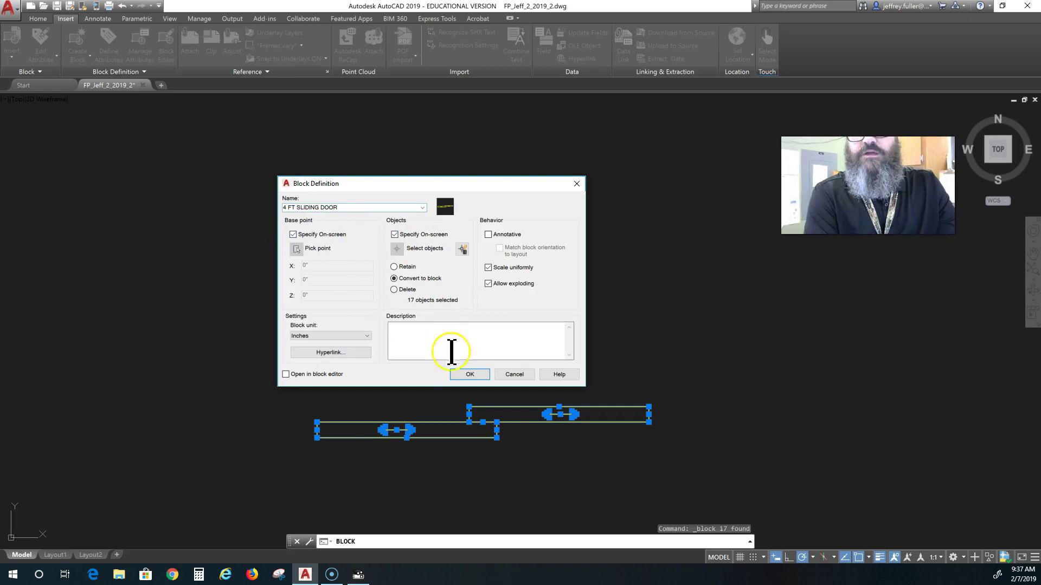
left_click(472, 377)
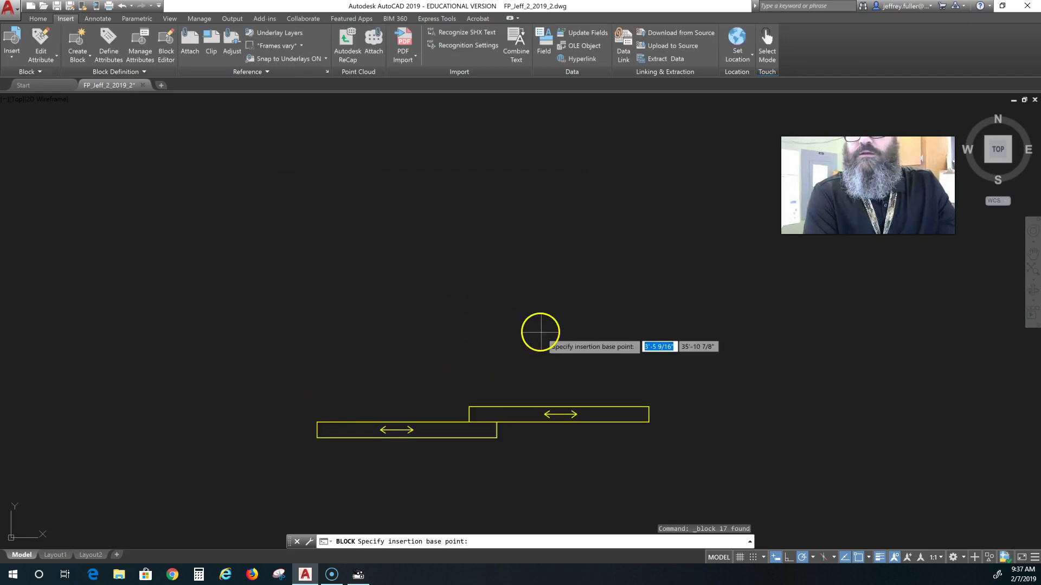
left_click(657, 420)
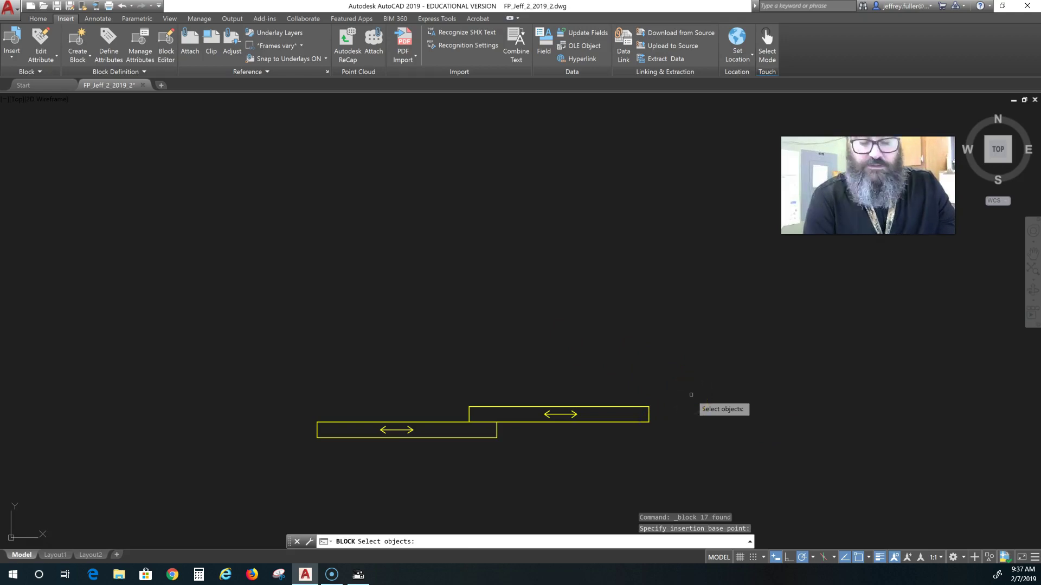
left_click(648, 360)
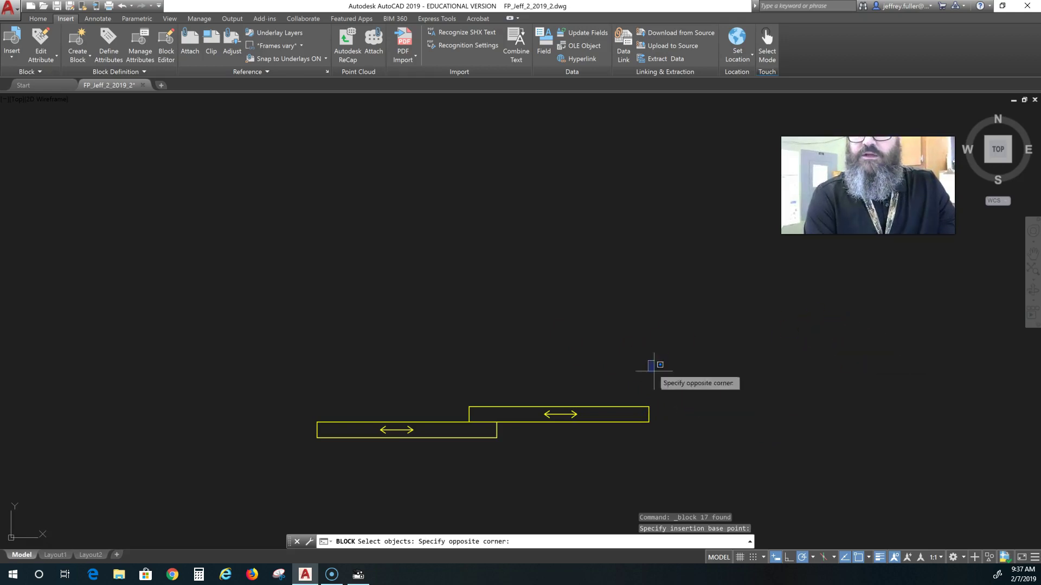
left_click(211, 472)
left_click(648, 413)
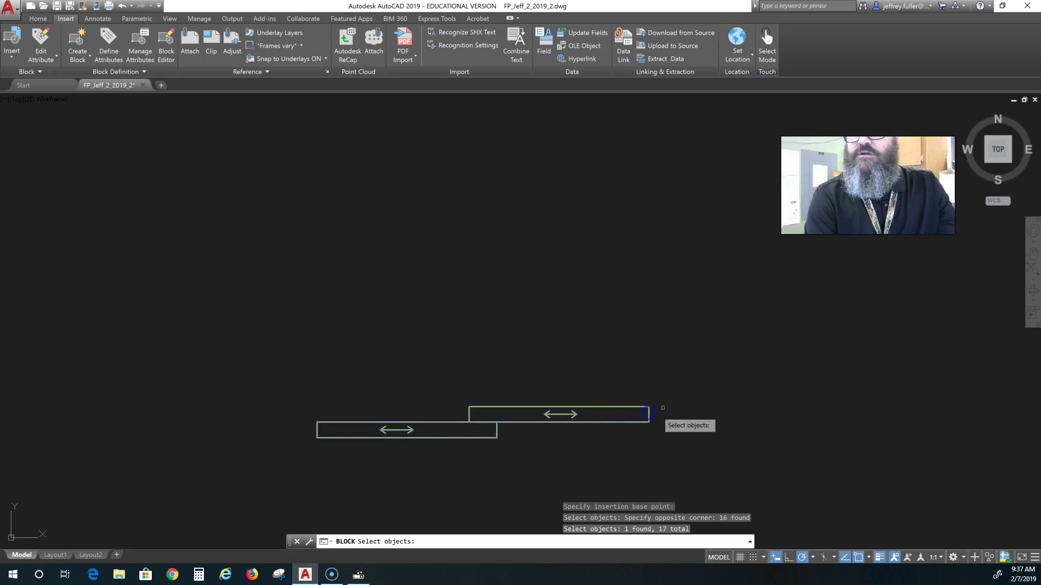
right_click(709, 366)
scroll(710, 365, "down", 2)
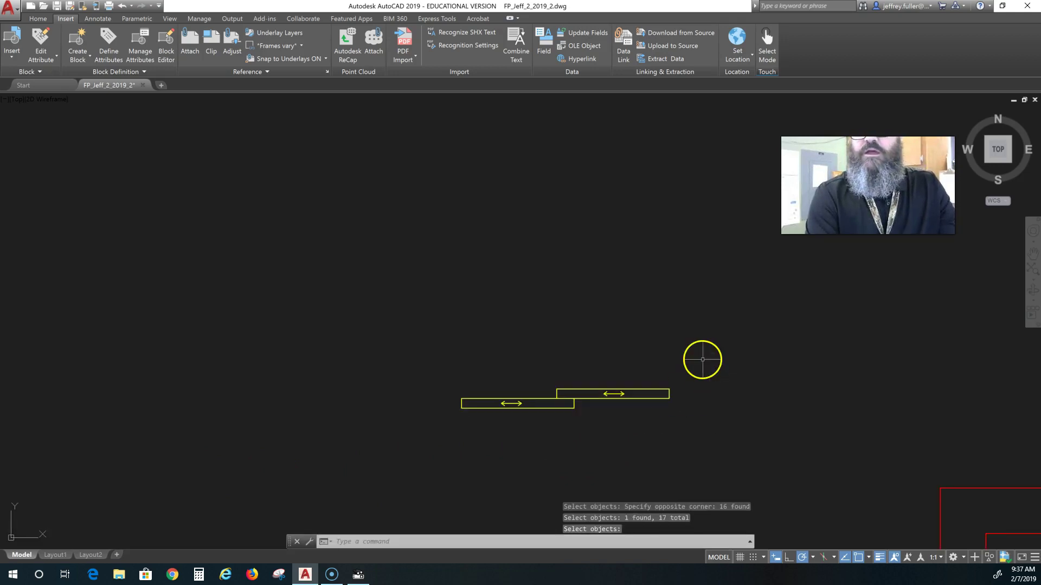
scroll(702, 361, "down", 2)
mouse_move(809, 432)
middle_mouse_down()
mouse_move(381, 369)
mouse_move(385, 274)
middle_mouse_up()
scroll(382, 368, "down", 3)
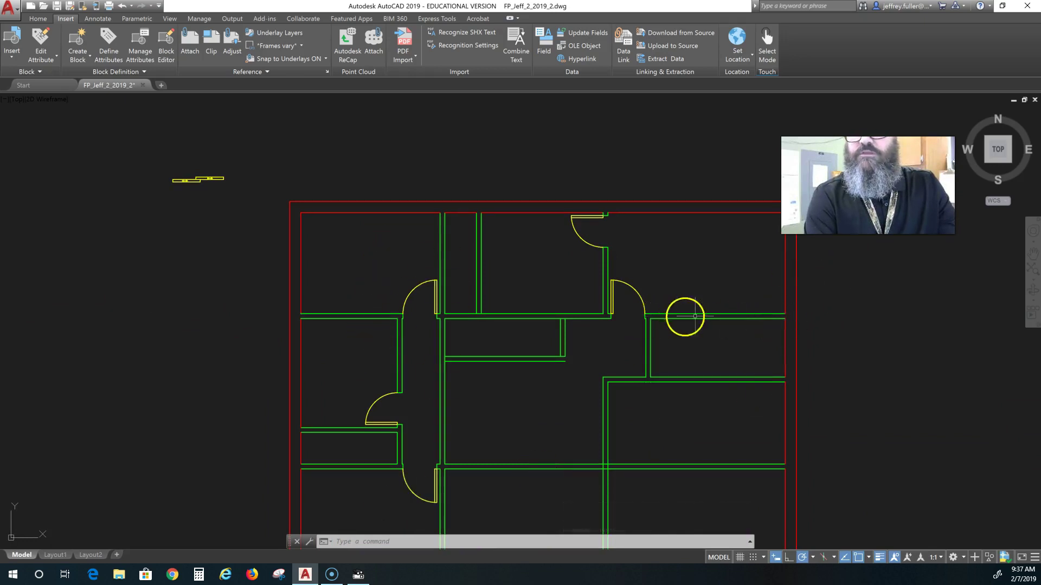
Pan the floor plan's lower-left rooms into view and return to the Home tab
middle_click_drag(190, 305, 275, 251)
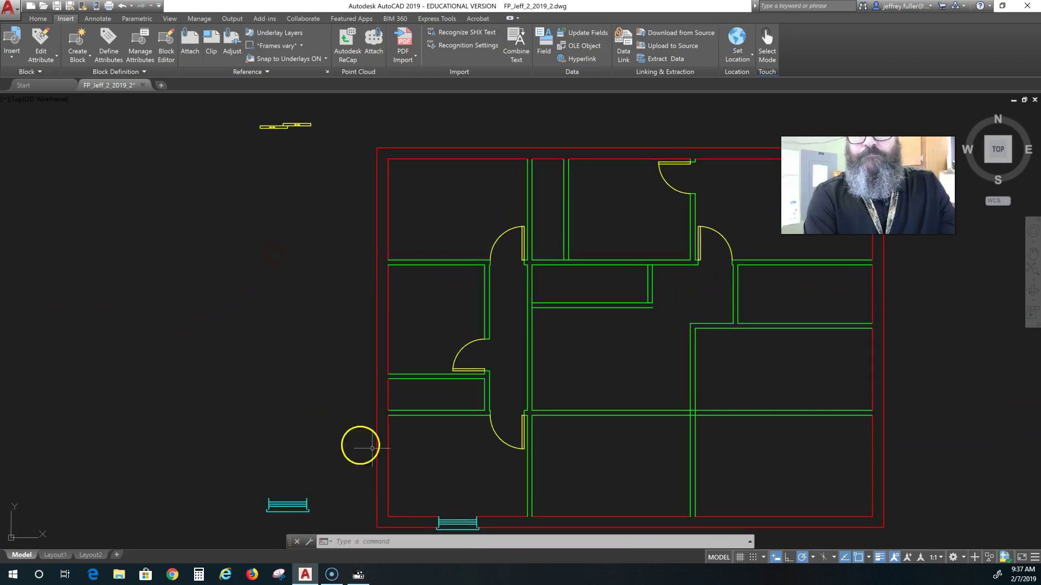
mouse_move(467, 456)
middle_mouse_down()
mouse_move(491, 389)
mouse_move(473, 409)
middle_mouse_up()
scroll(491, 387, "down", 2)
scroll(472, 405, "up", 5)
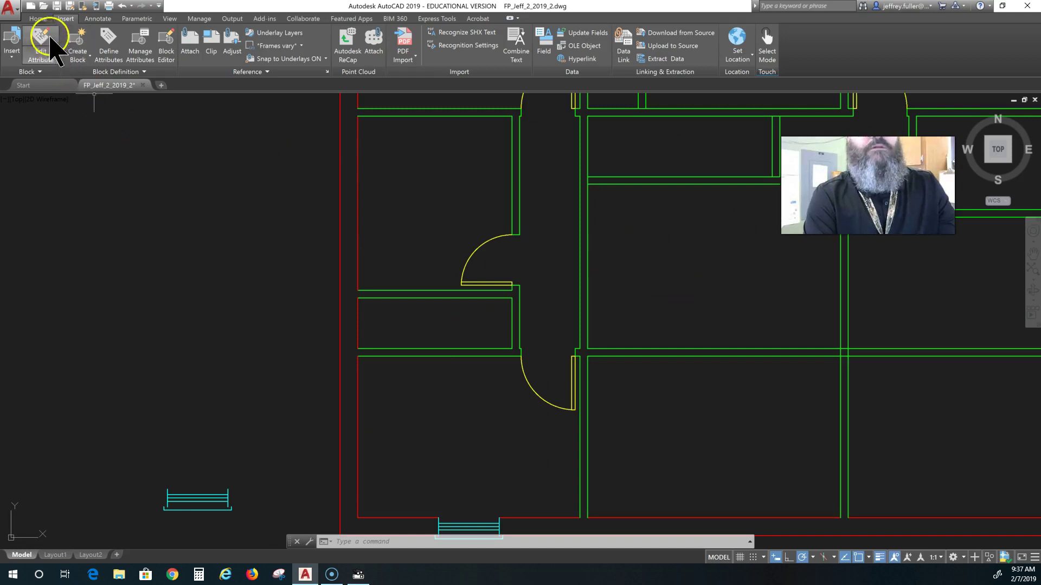
left_click(39, 18)
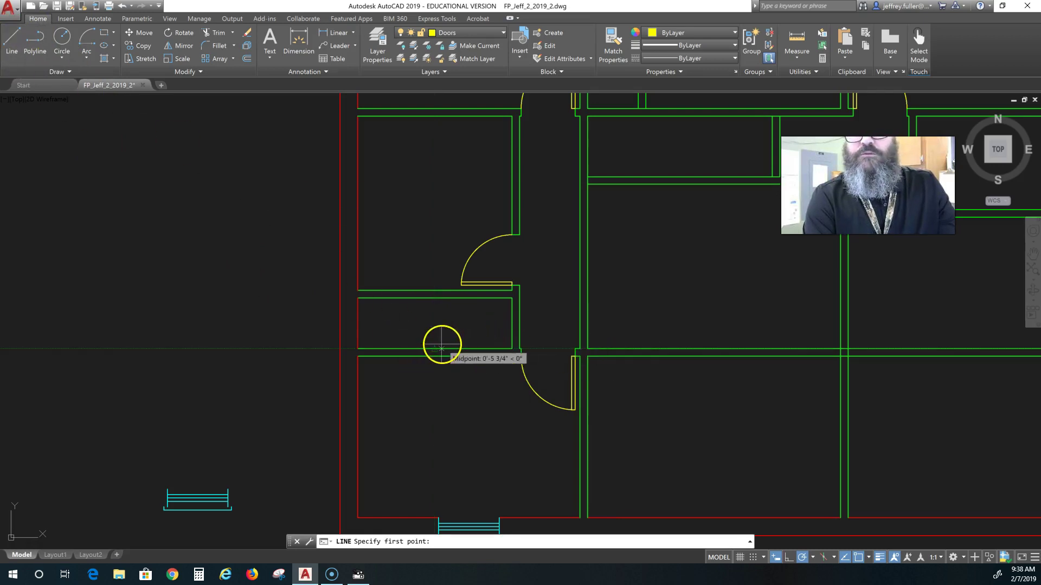
Draw a vertical guide line crossing the lower-left bedroom wall
left_click(434, 375)
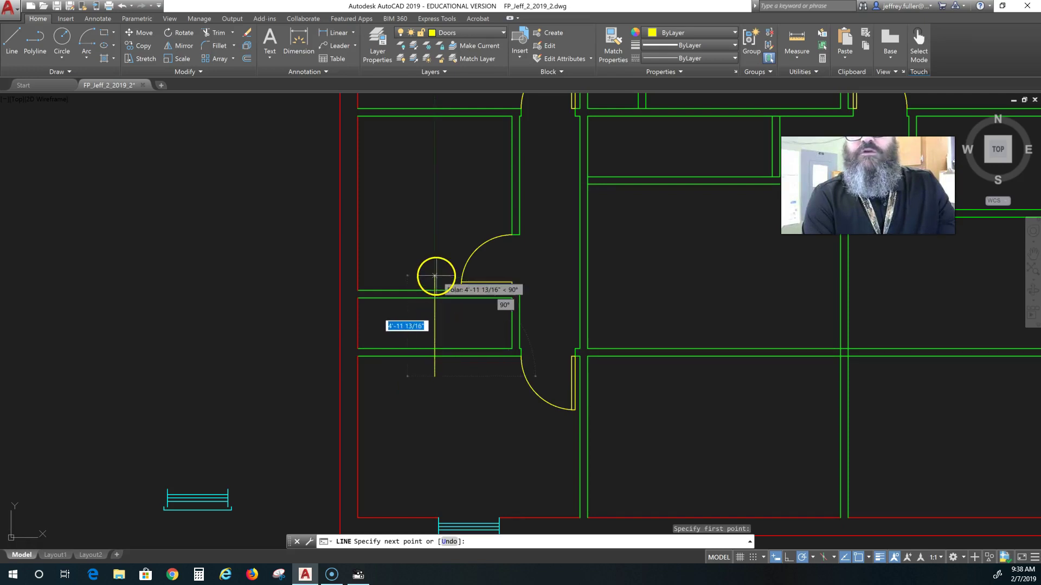
left_click(437, 277)
key("Escape")
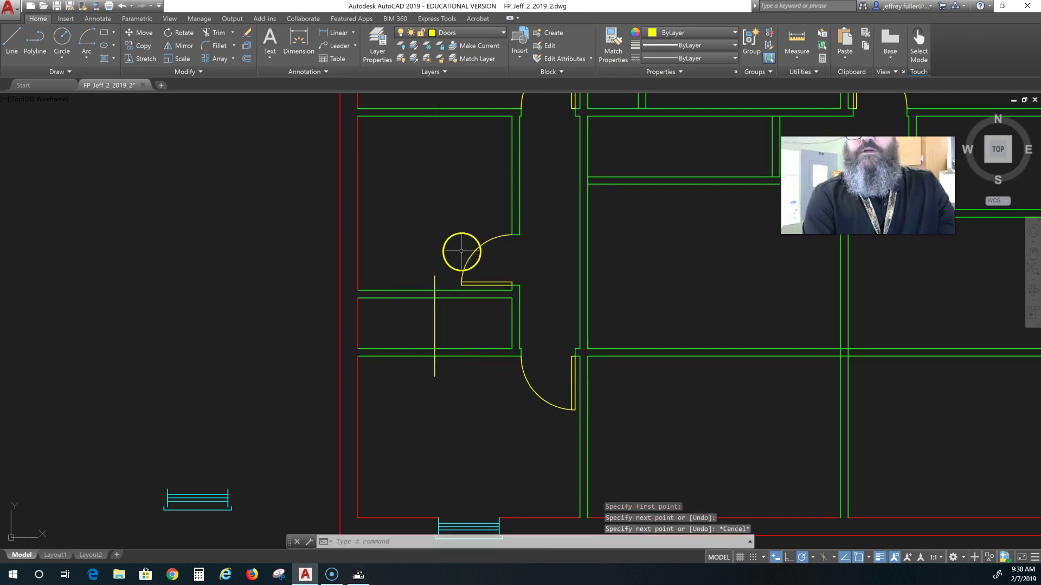
mouse_move(423, 245)
middle_mouse_down()
mouse_move(430, 349)
mouse_move(416, 258)
middle_mouse_up()
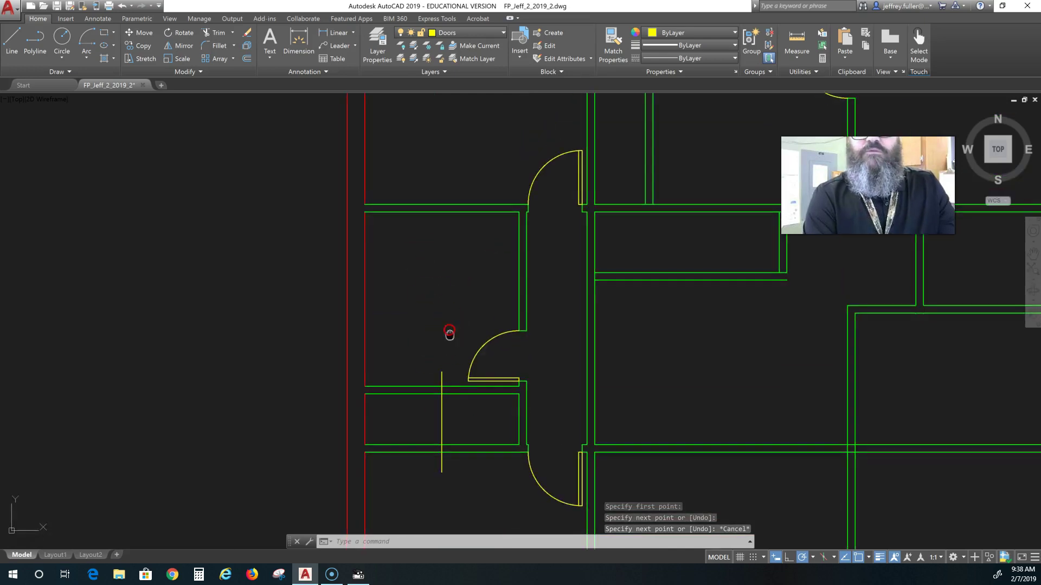
middle_click_drag(441, 408, 437, 343)
type("O")
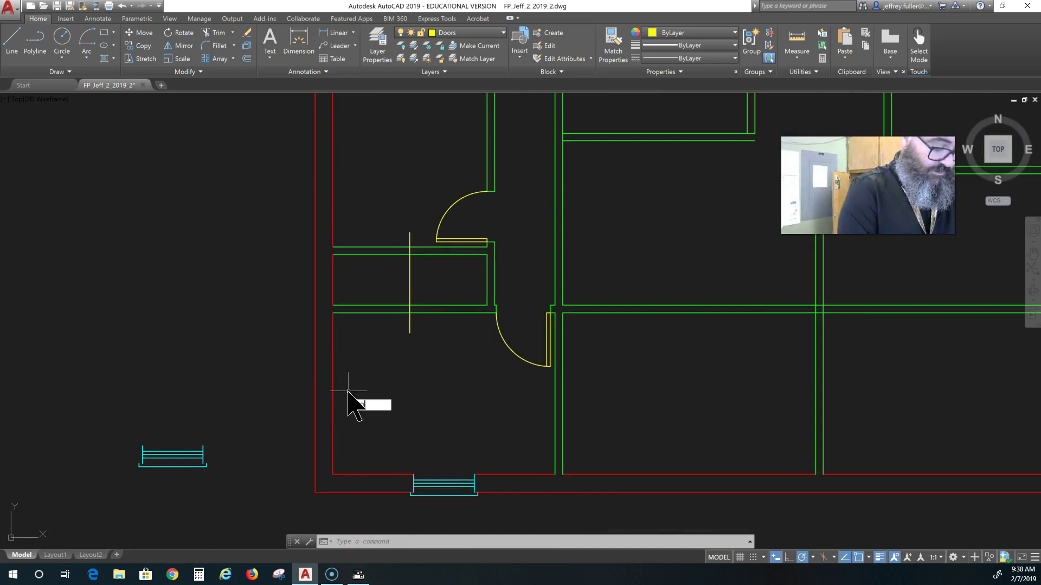
type("FFSET")
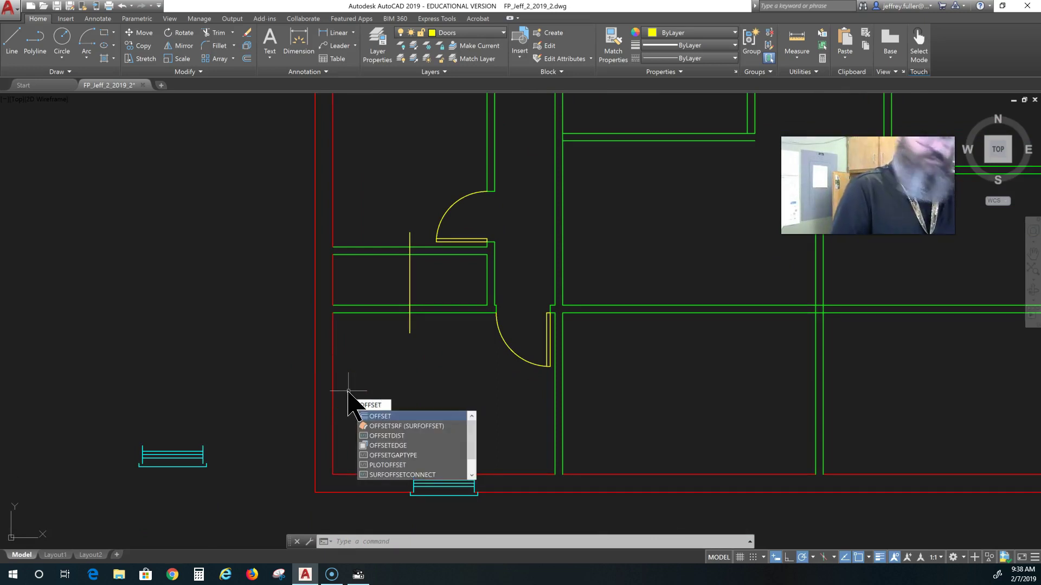
Offset the guide line to both sides and erase the middle line, leaving two lines 4 inches apart
key("Return")
type("2")
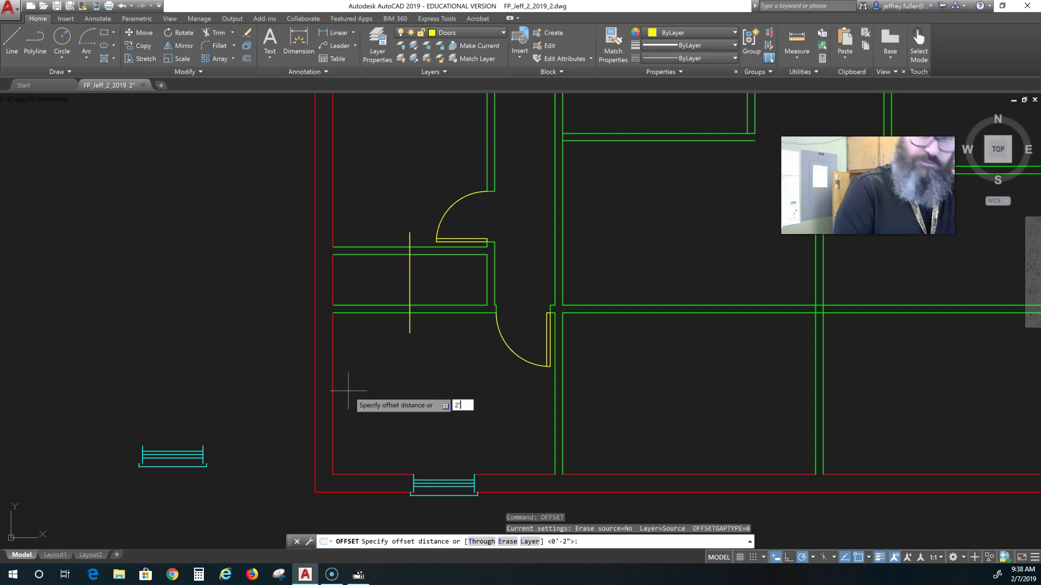
key("Return")
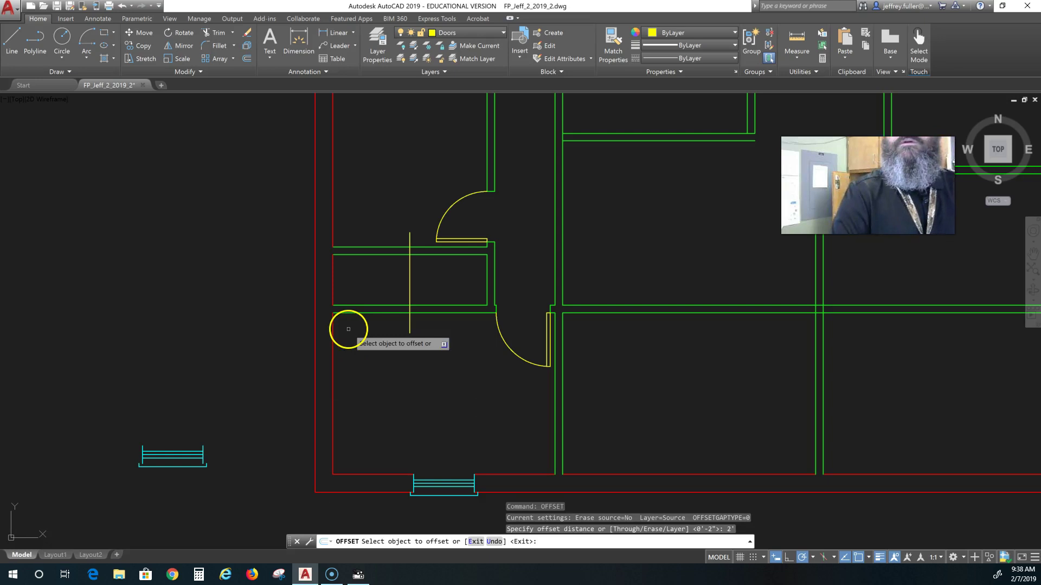
left_click(410, 292)
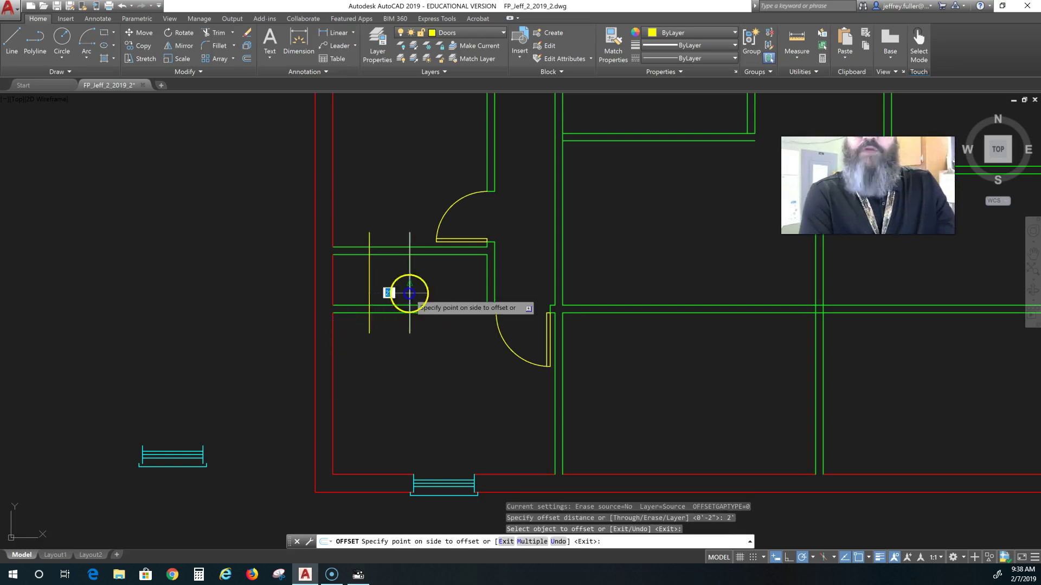
left_click(389, 293)
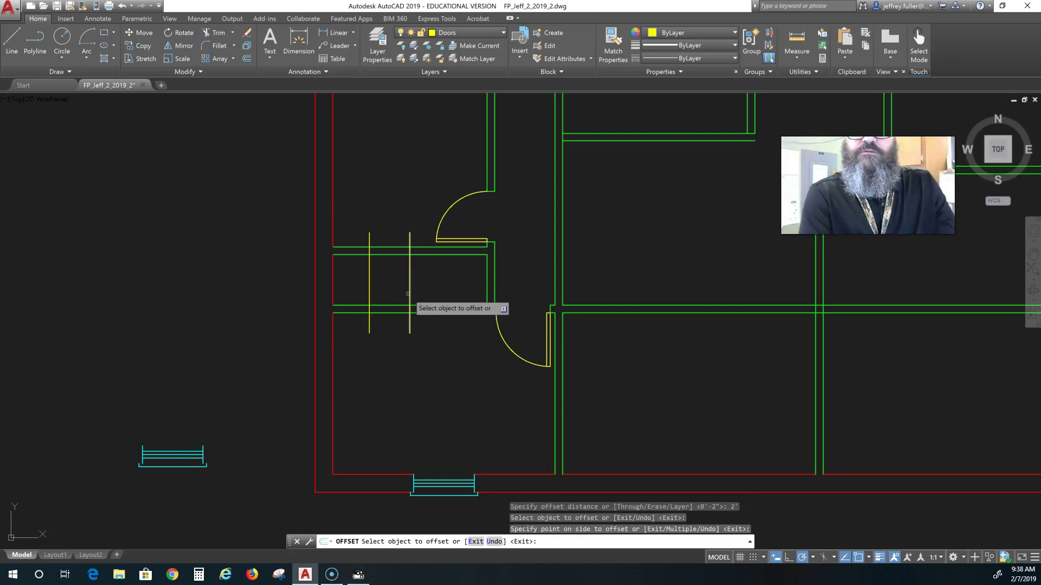
left_click(409, 294)
key("Escape")
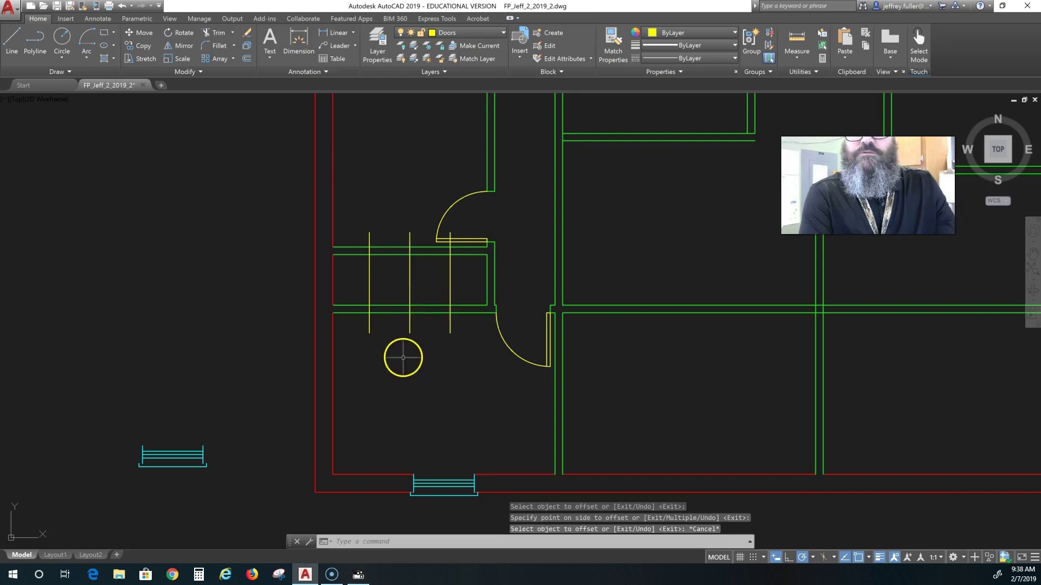
key("Delete")
type("TRIM")
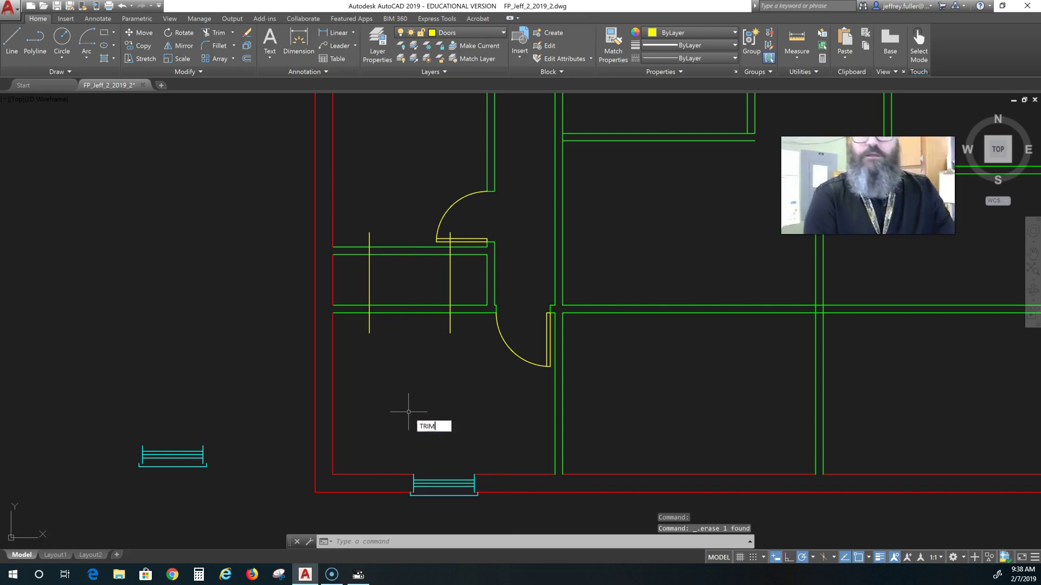
Trim the wall lines between the guides and cut the guide lines back to the wall faces
key("Return")
key("Return")
left_click(399, 330)
left_click(426, 293)
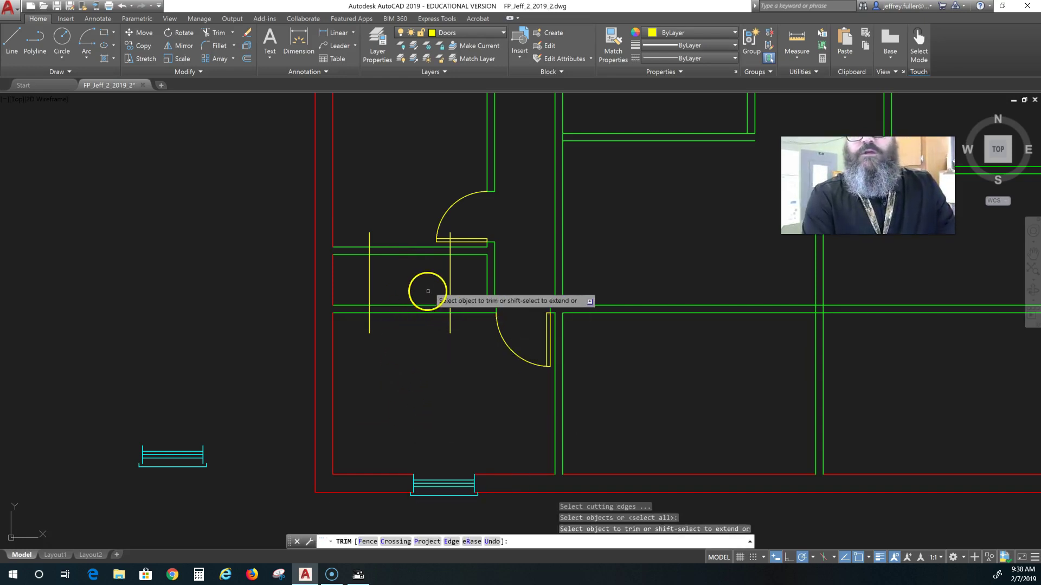
left_click(409, 326)
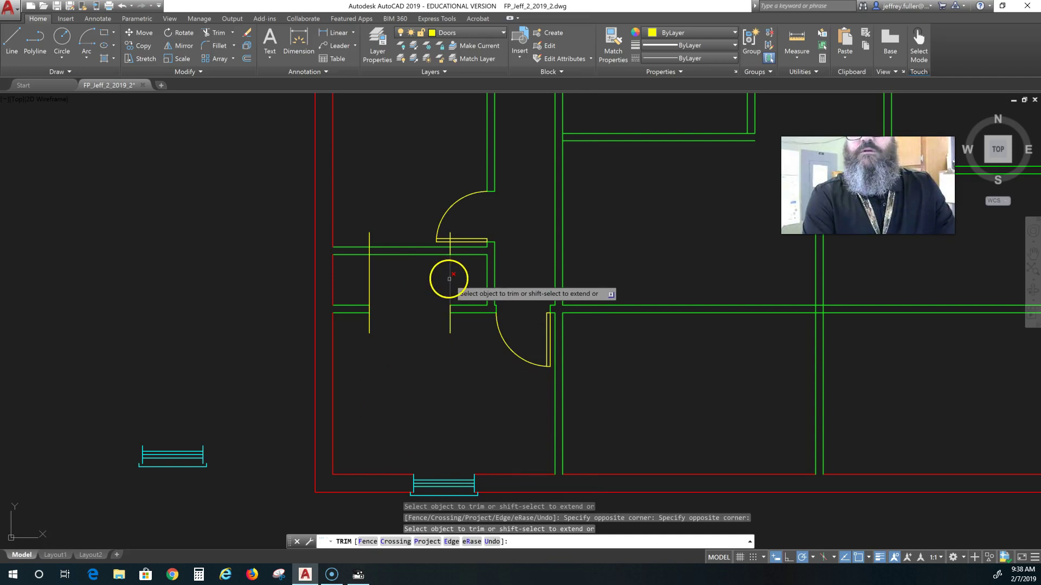
left_click(452, 324)
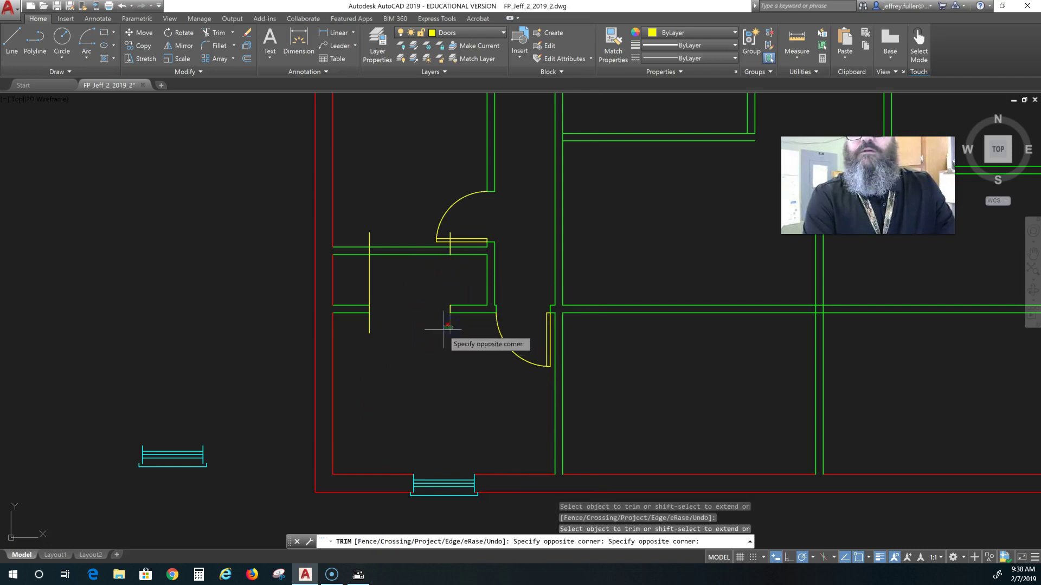
left_click(372, 321)
left_click(414, 293)
left_click(357, 280)
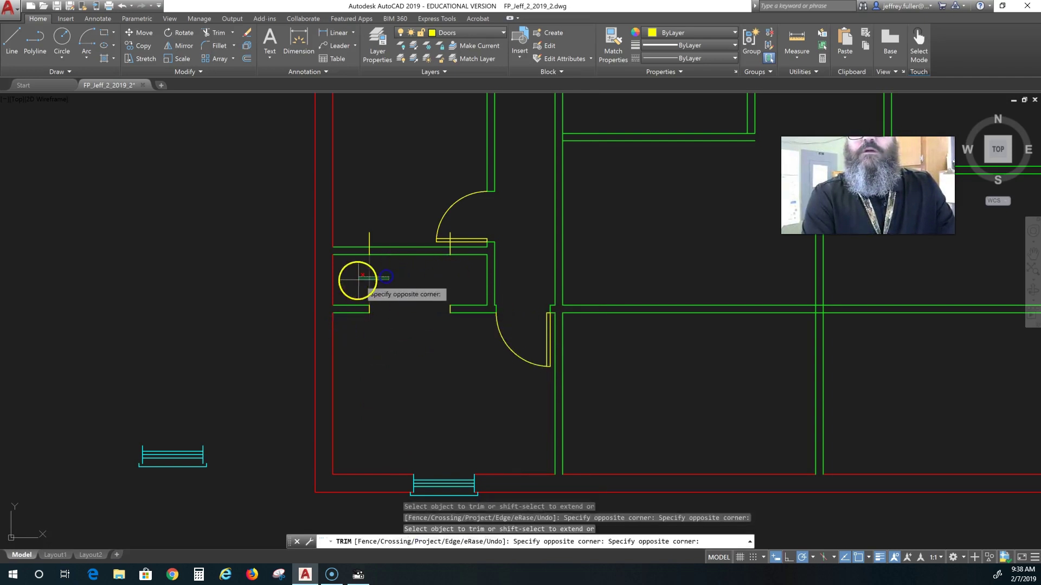
left_click(370, 238)
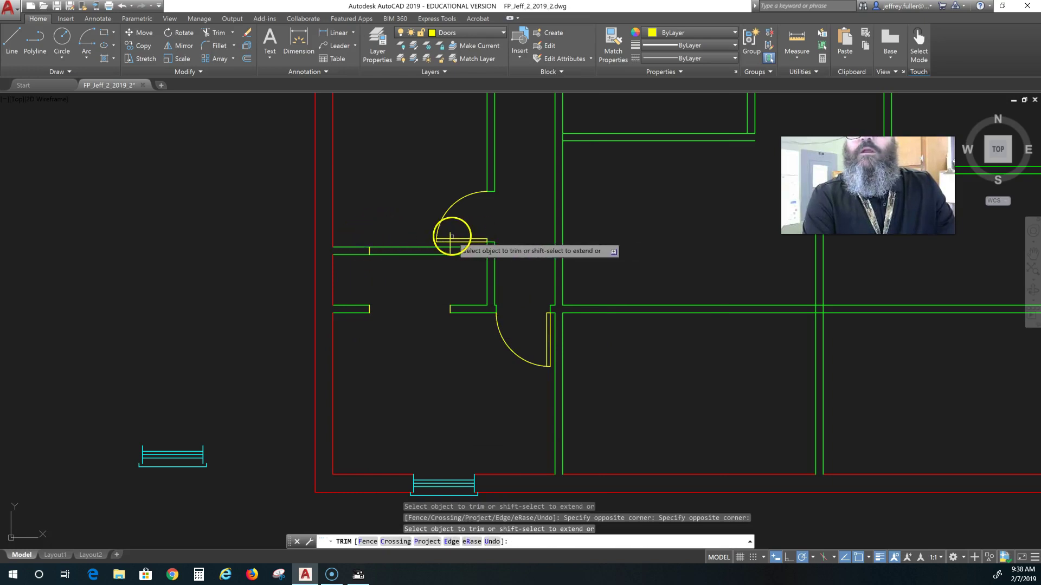
scroll(455, 228, "up", 7)
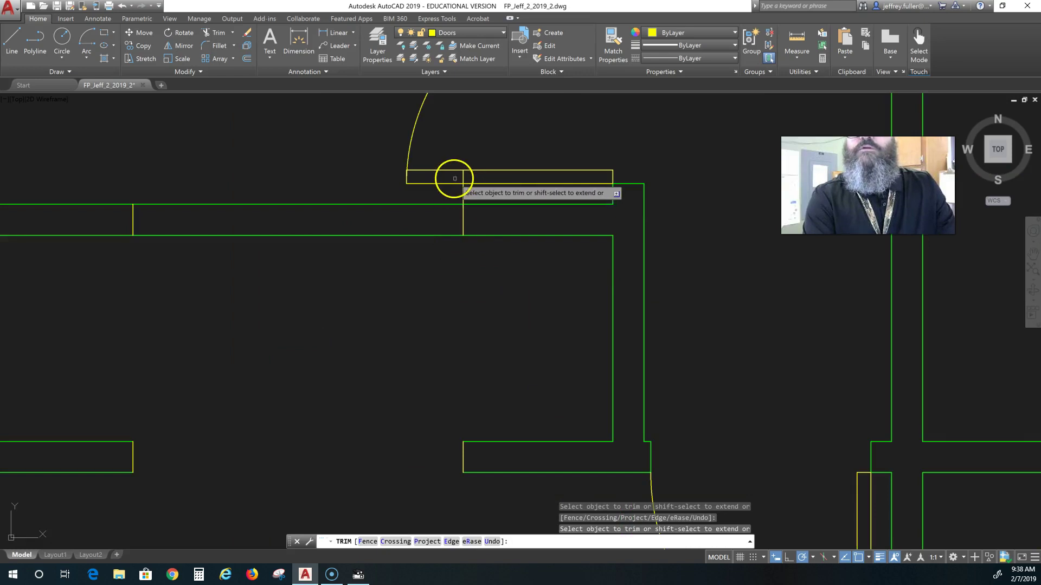
left_click(461, 193)
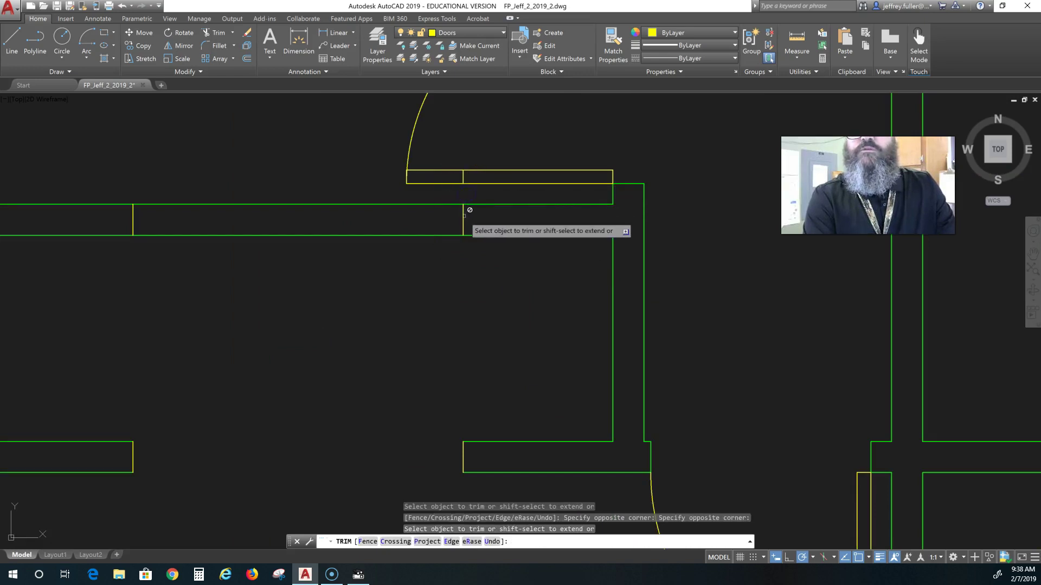
key("Escape")
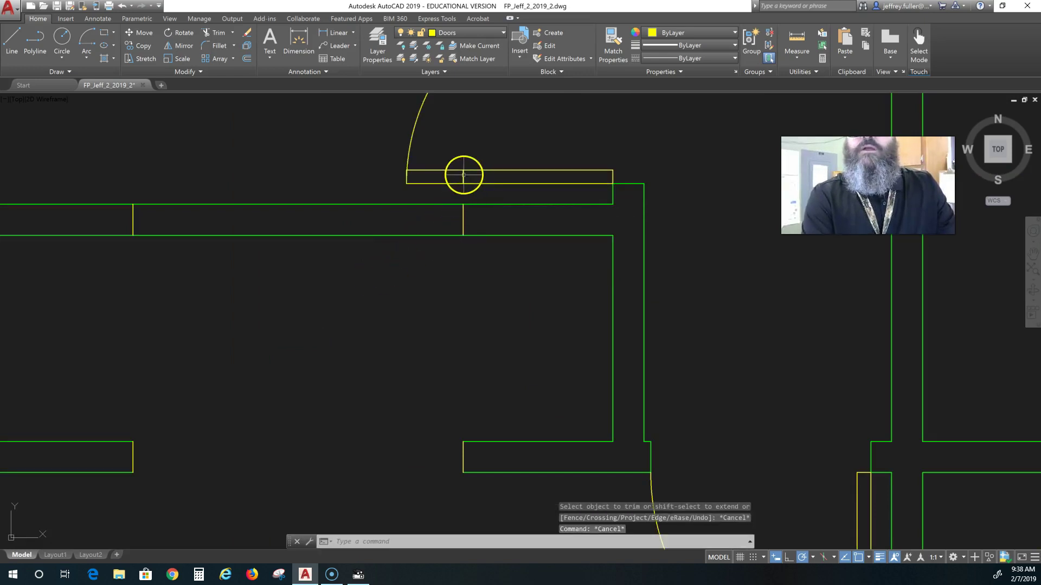
Erase the leftover short segment, leaving a clean door opening in the bedroom wall
left_click(463, 176)
key("Delete")
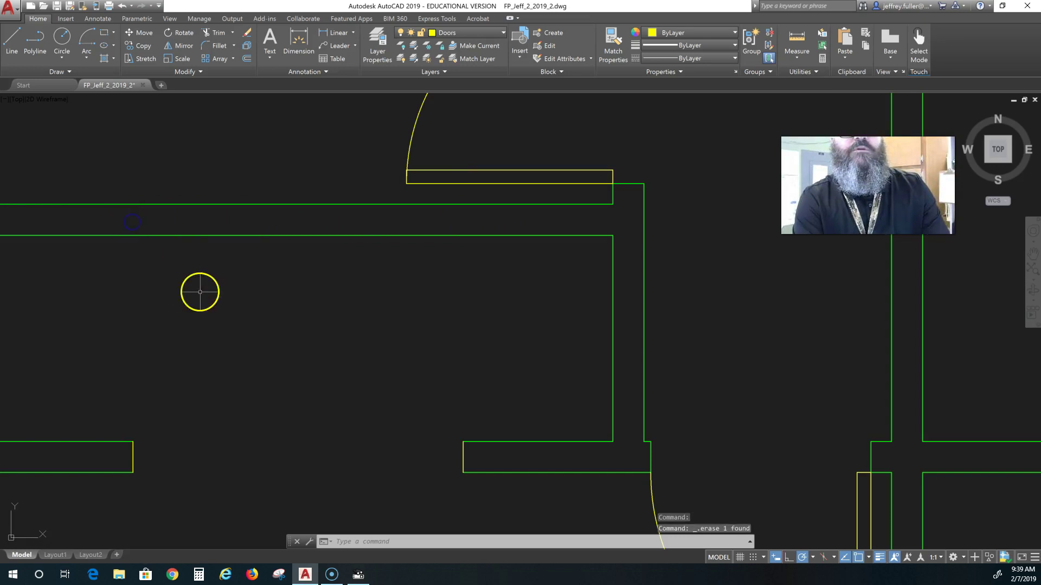
scroll(269, 366, "down", 4)
middle_click_drag(285, 388, 386, 363)
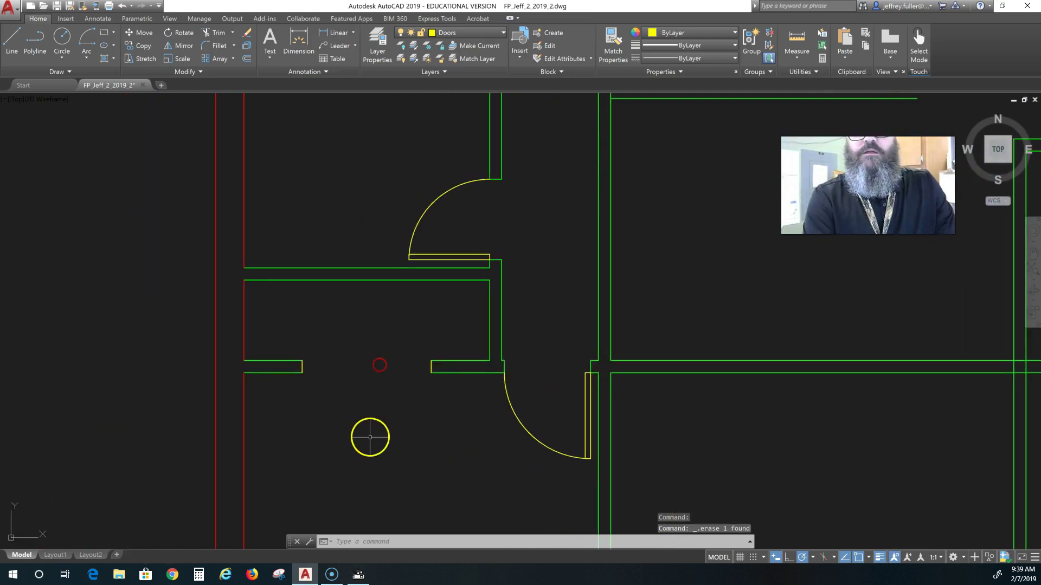
scroll(370, 438, "down", 2)
scroll(372, 439, "down", 2)
scroll(400, 341, "up", 3)
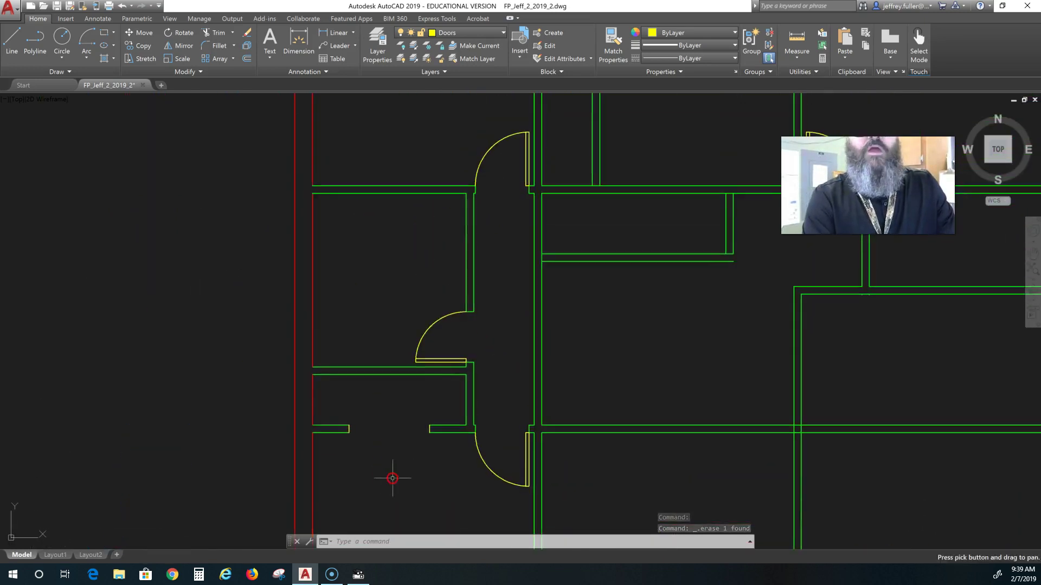
scroll(393, 480, "down", 5)
Move the 4 FT sliding-door block by its grip into the new opening in the lower-left wall
key("Delete")
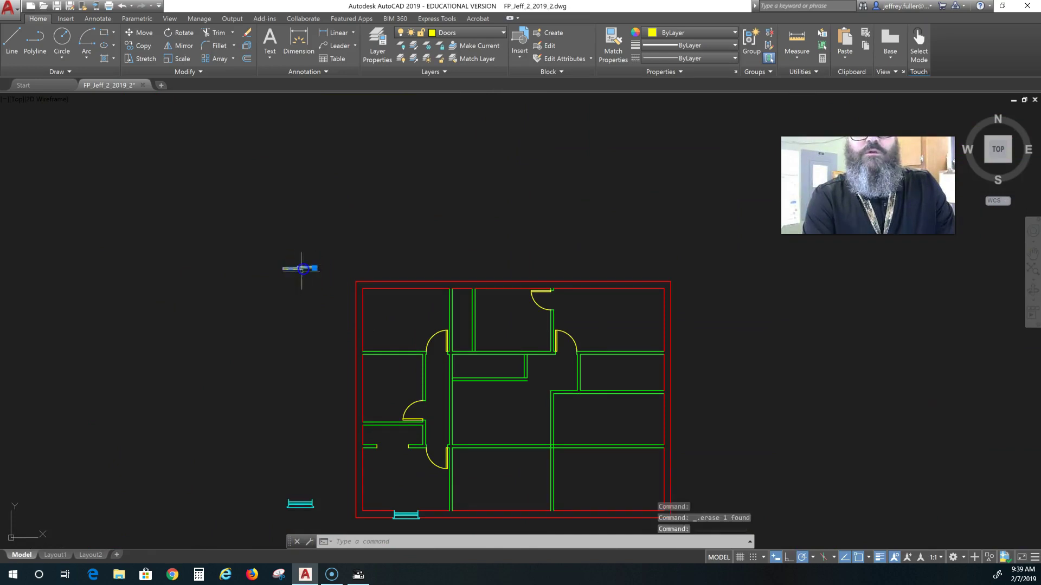
left_click(396, 425)
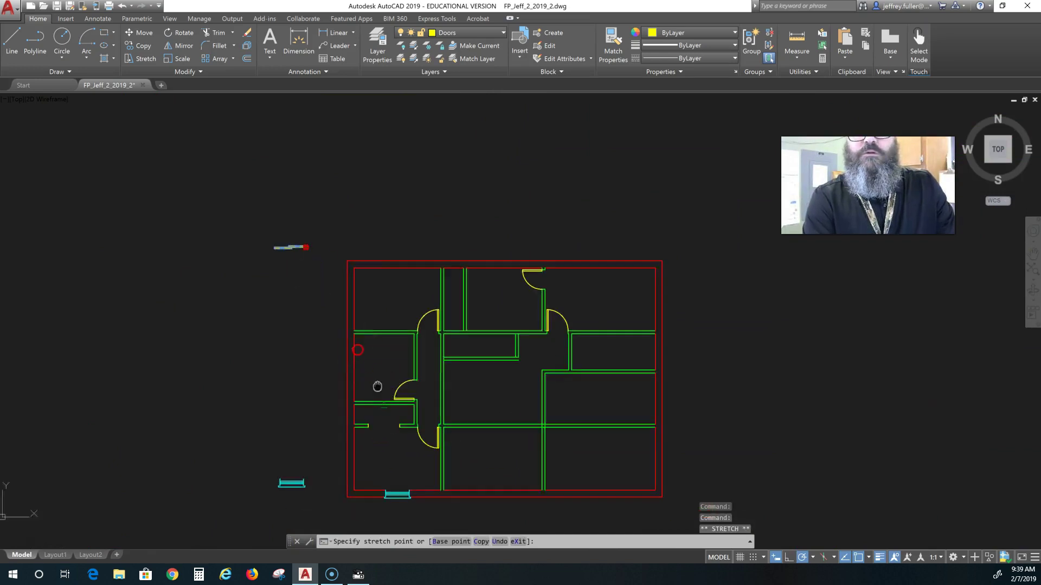
middle_click_drag(383, 434, 312, 263)
right_click(313, 263)
left_click(251, 186)
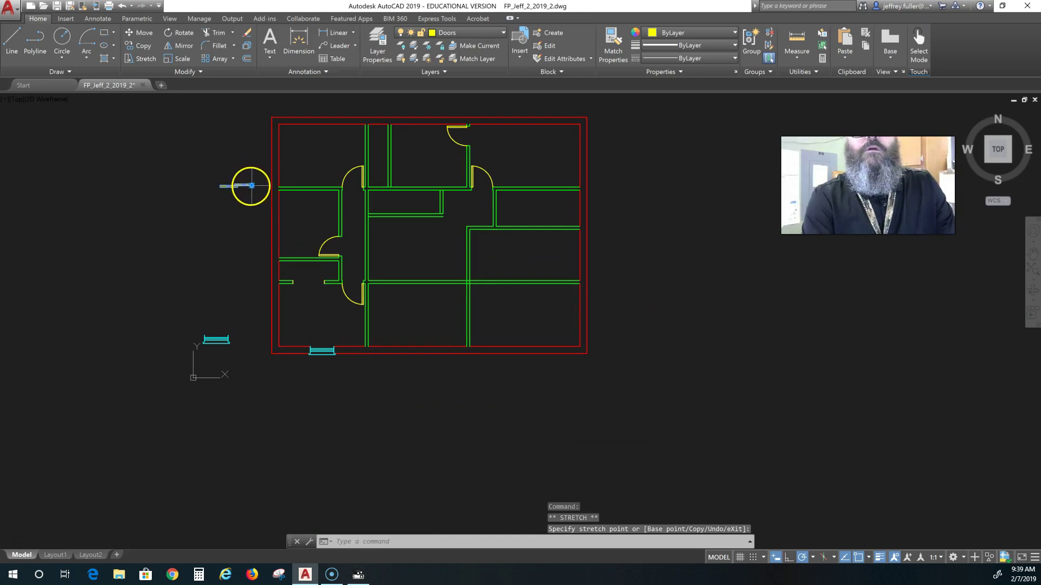
scroll(302, 290, "up", 2)
scroll(324, 278, "up", 2)
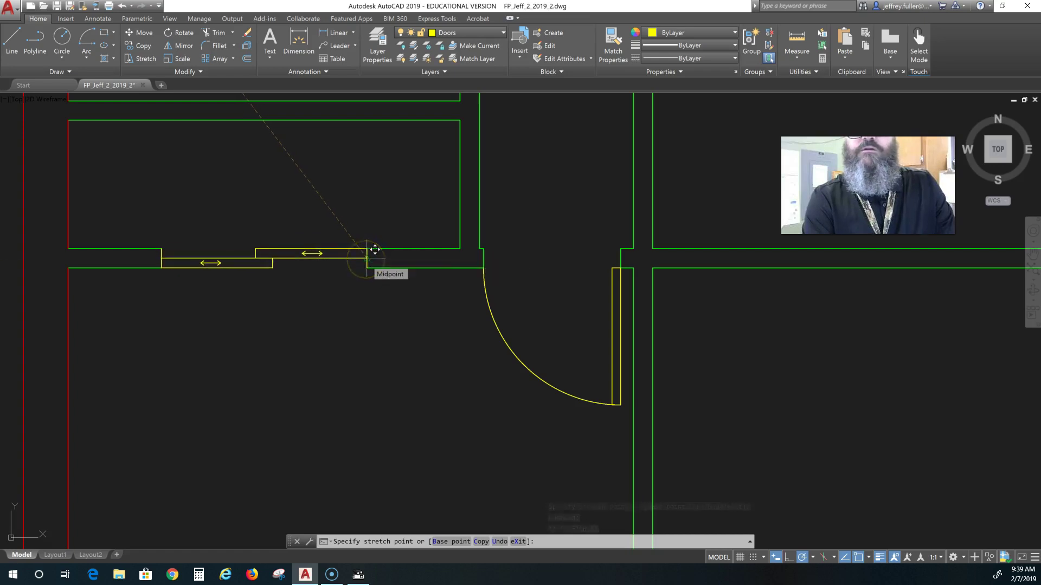
key("Escape")
scroll(360, 379, "down", 2)
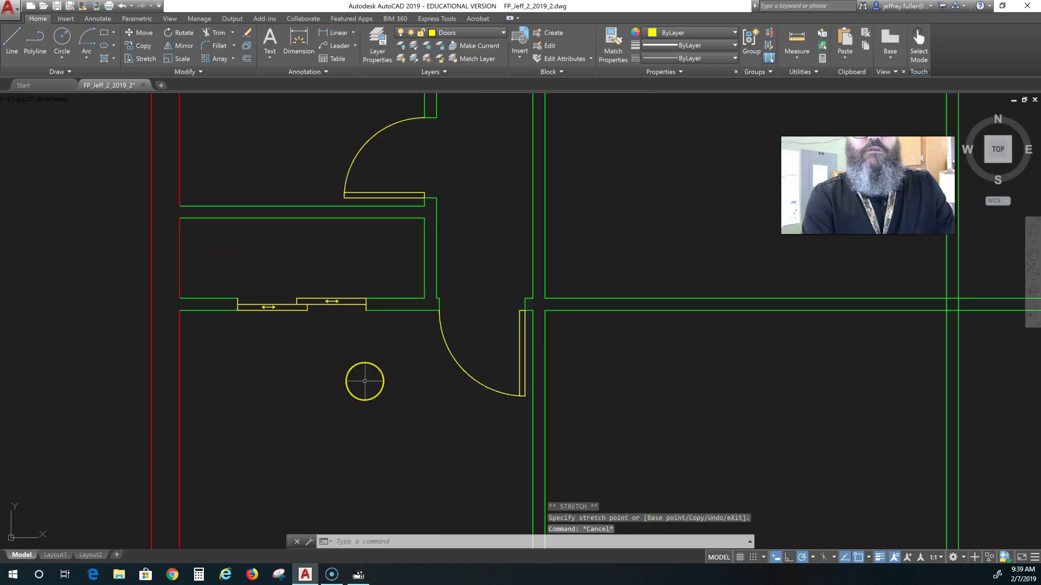
scroll(364, 381, "down", 1)
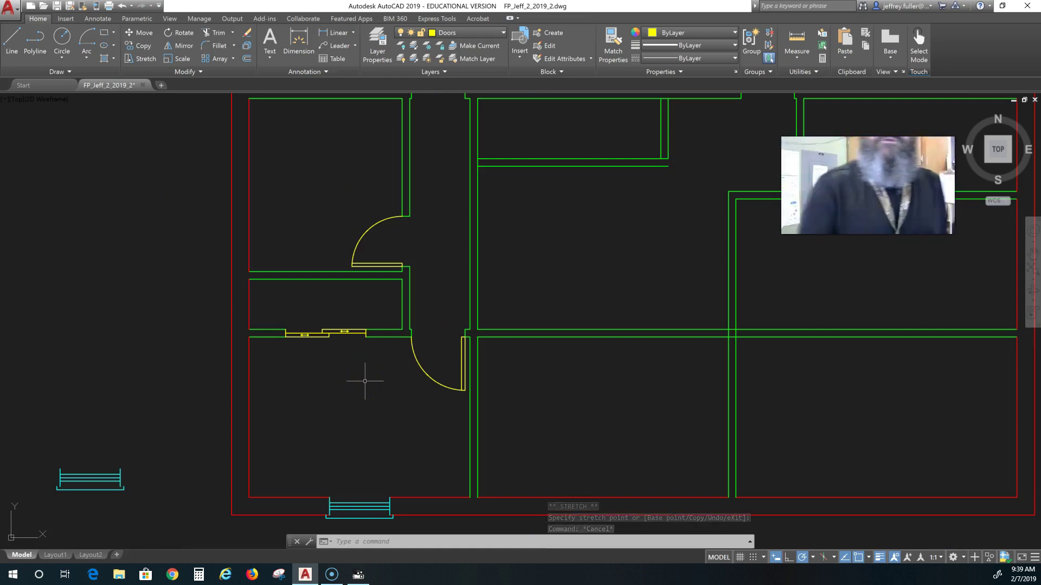
scroll(350, 370, "down", 3)
scroll(349, 356, "up", 5)
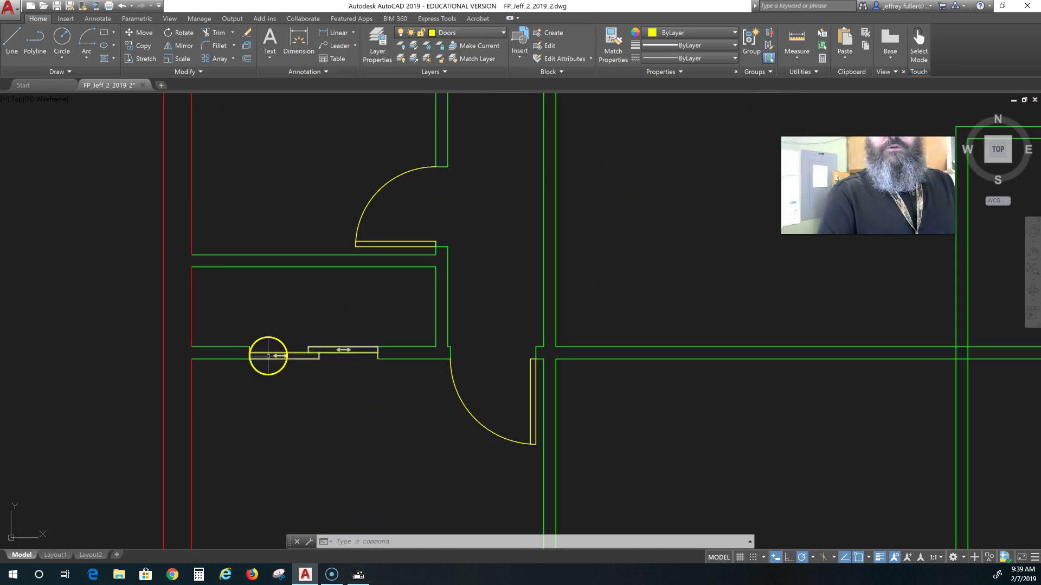
scroll(368, 386, "down", 3)
scroll(368, 386, "down", 2)
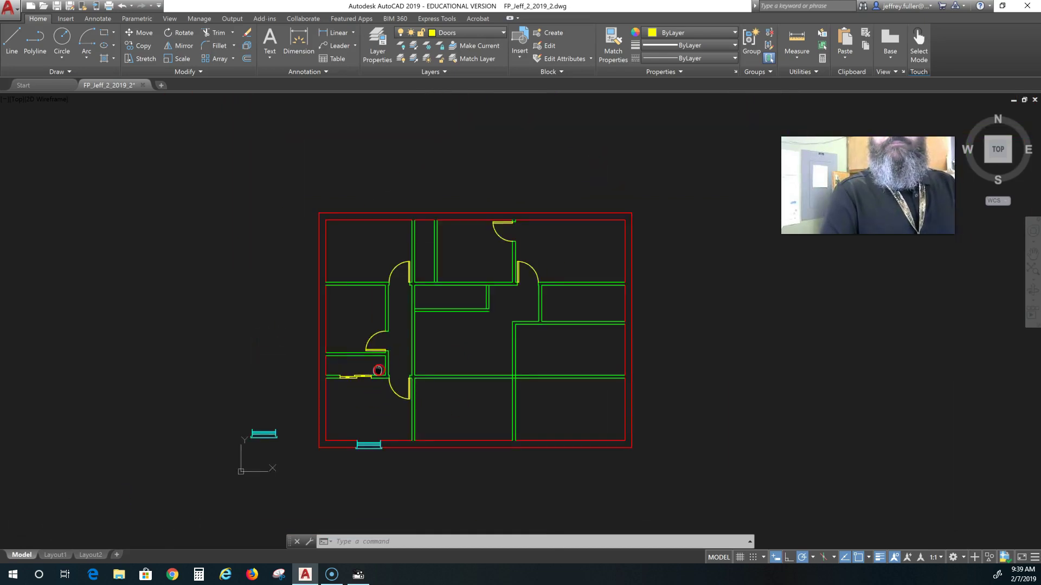
middle_click_drag(372, 372, 294, 363)
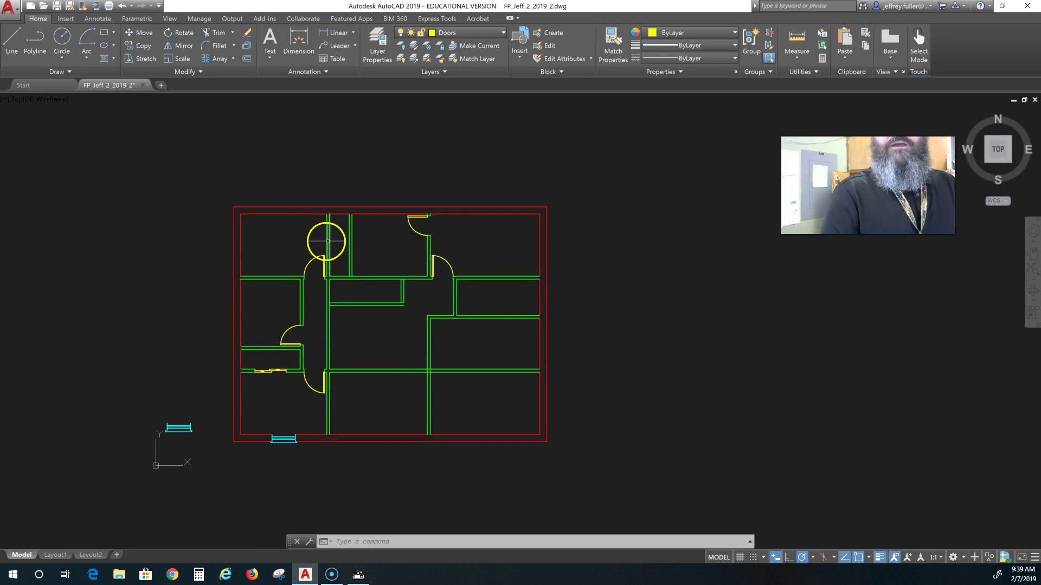